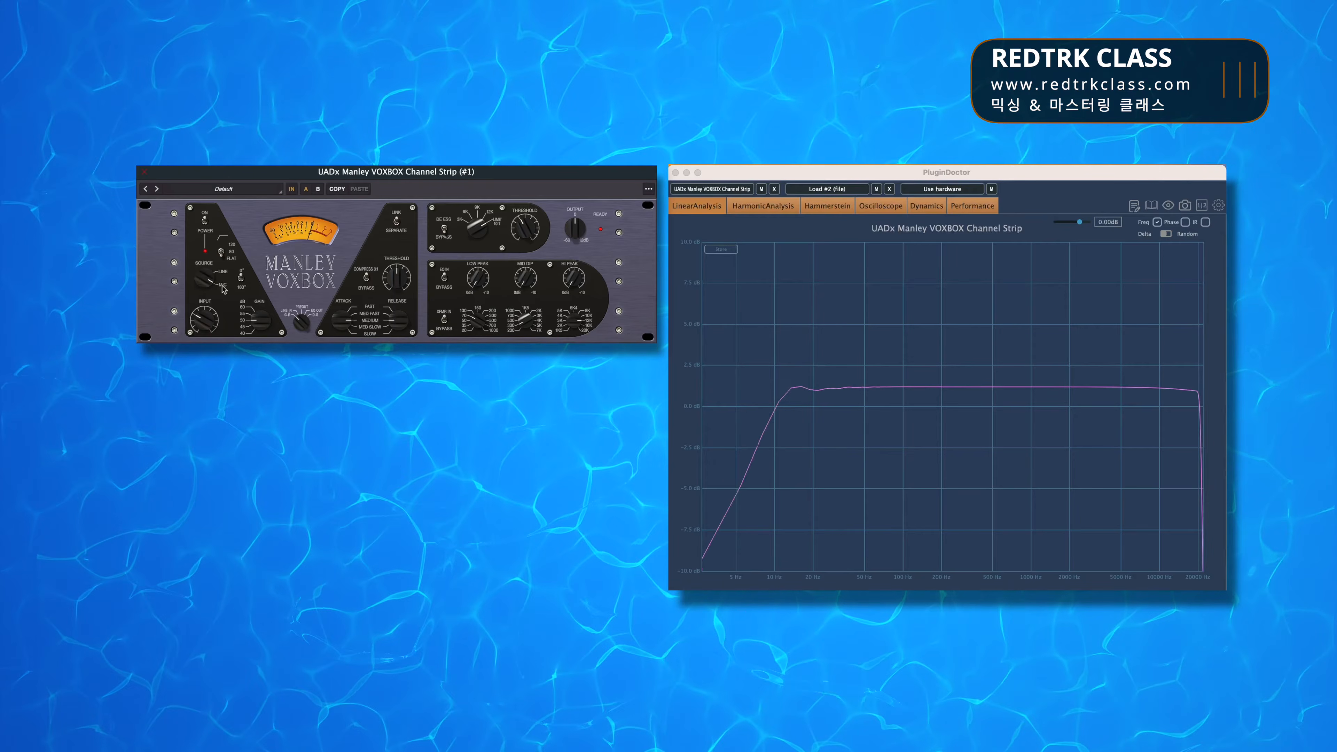
- Alternate the VOXBOX source between MIC and LINE to compare the frequency response curves
{"action": "left_click", "coordinate": [222, 283]}
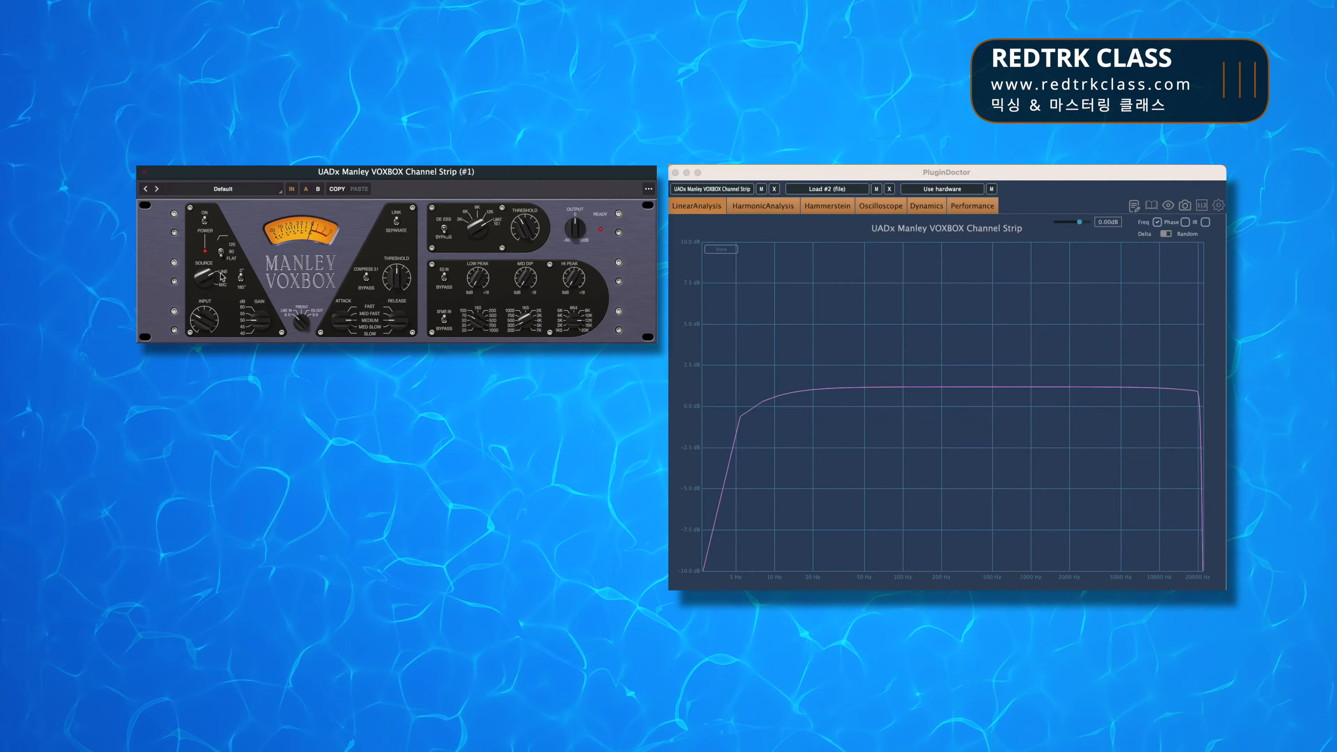
{"action": "left_click", "coordinate": [223, 287]}
{"action": "left_click", "coordinate": [222, 279]}
{"action": "left_click", "coordinate": [224, 284]}
{"action": "left_click", "coordinate": [225, 286]}
{"action": "left_click", "coordinate": [226, 287]}
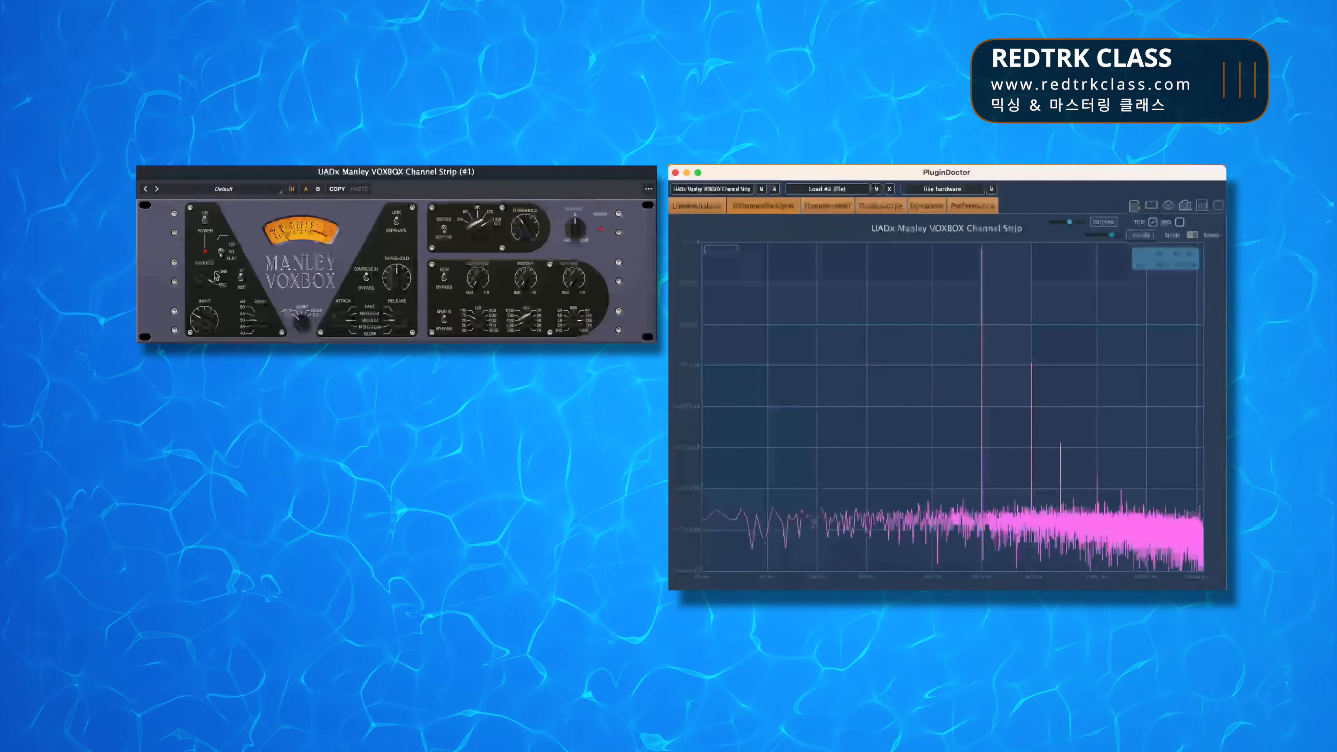
- Toggle the channel strip's power and alternate the source between MIC and LINE to compare the harmonic spectra
{"action": "left_click", "coordinate": [207, 230]}
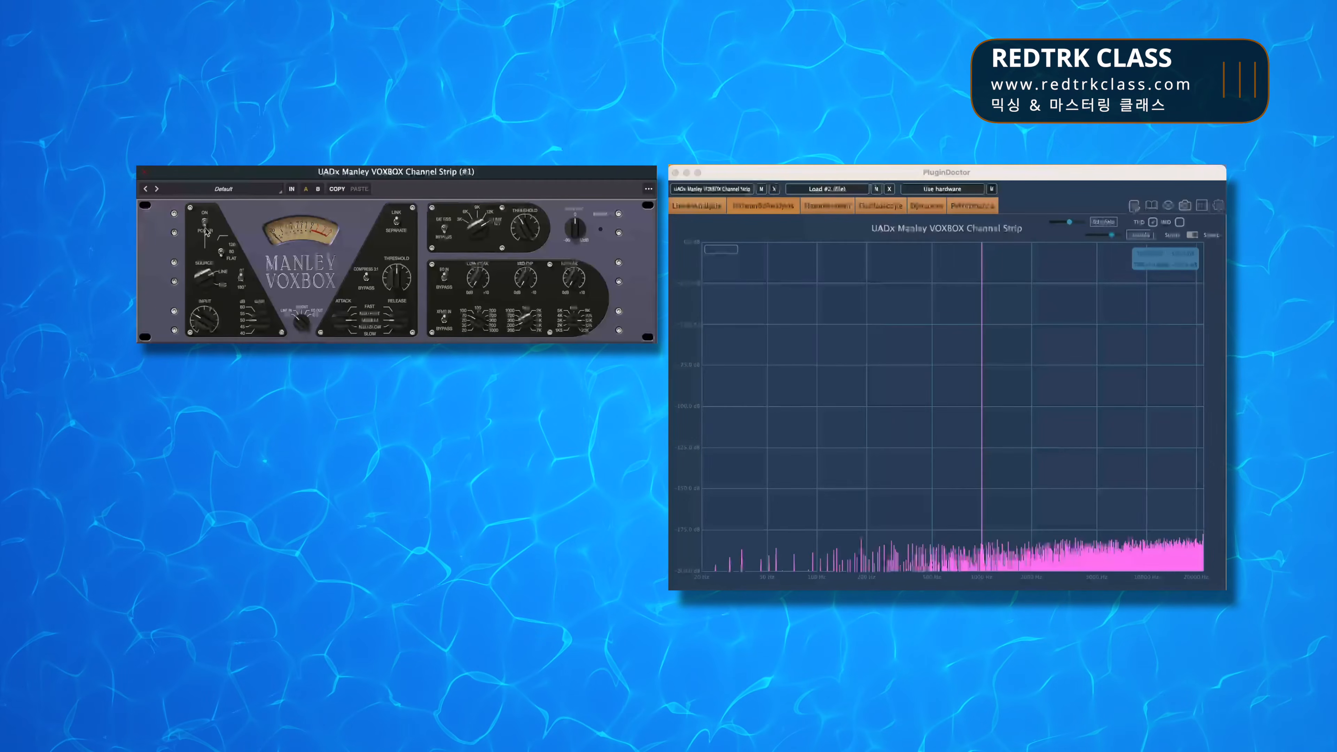
{"action": "left_click", "coordinate": [206, 231]}
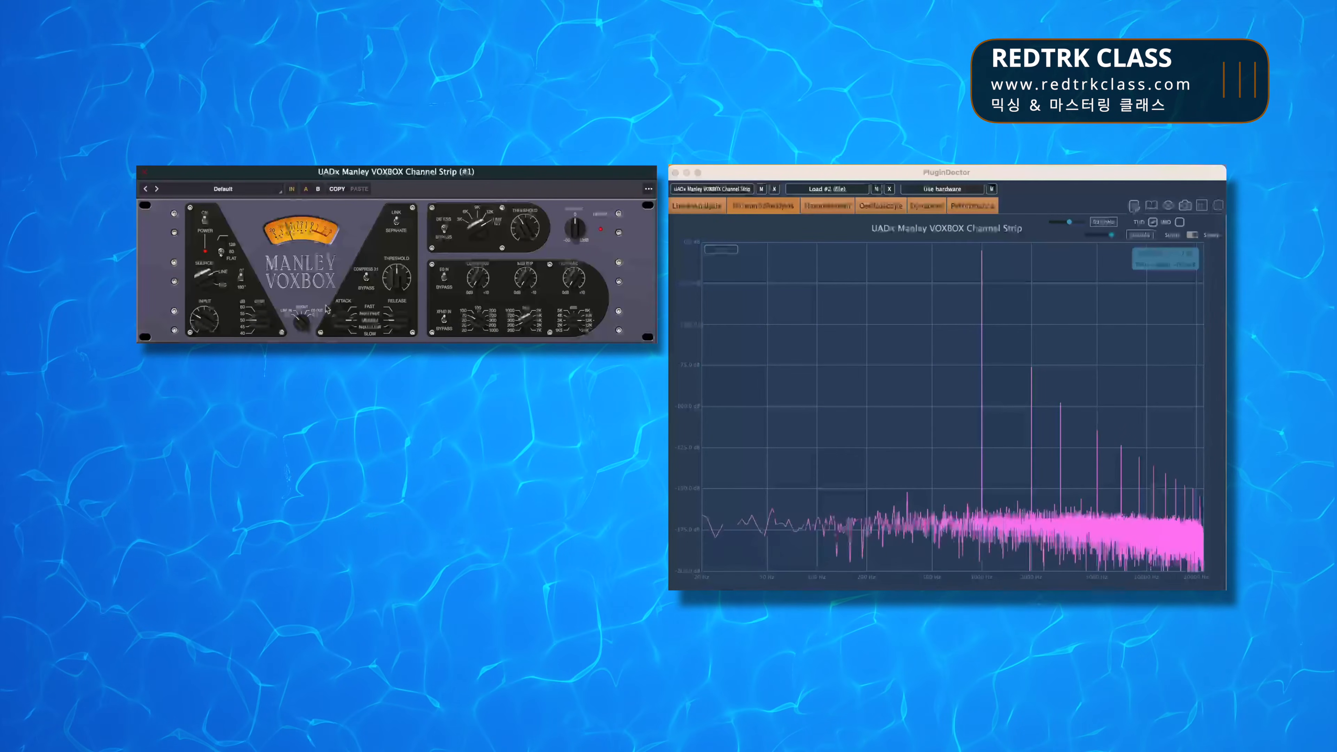
{"action": "left_click", "coordinate": [225, 287]}
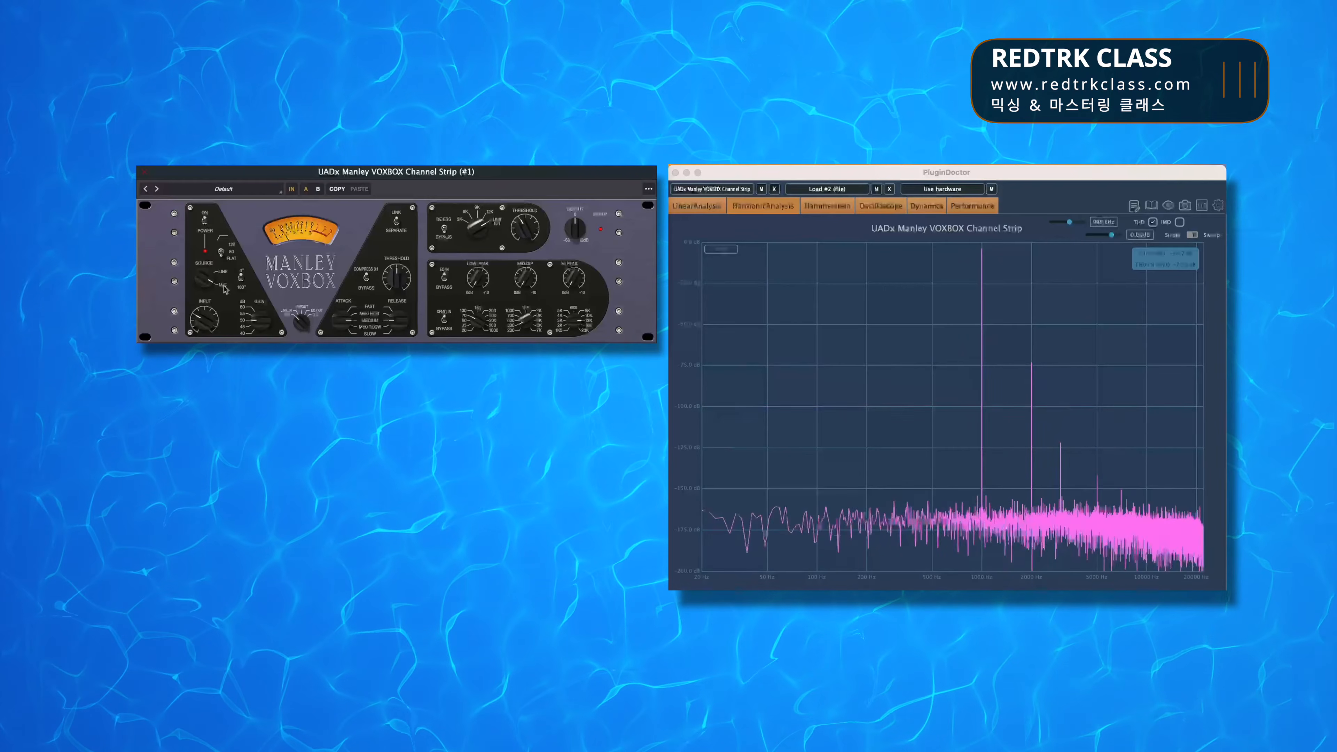
{"action": "left_click", "coordinate": [222, 276]}
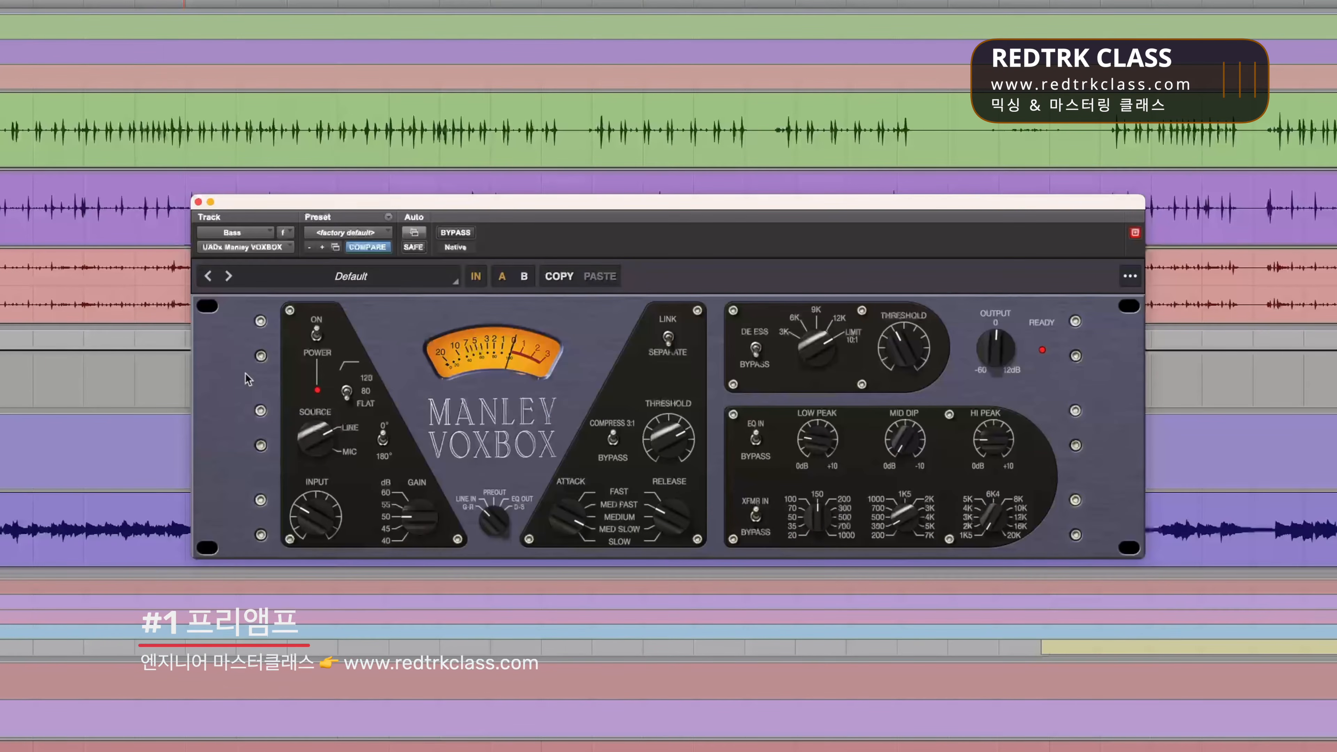
- Toggle the channel strip's power on the Bass track and alternate its source between MIC and LINE
{"action": "left_click", "coordinate": [315, 335]}
{"action": "left_click", "coordinate": [316, 335]}
{"action": "left_click", "coordinate": [316, 335]}
{"action": "left_click", "coordinate": [316, 336]}
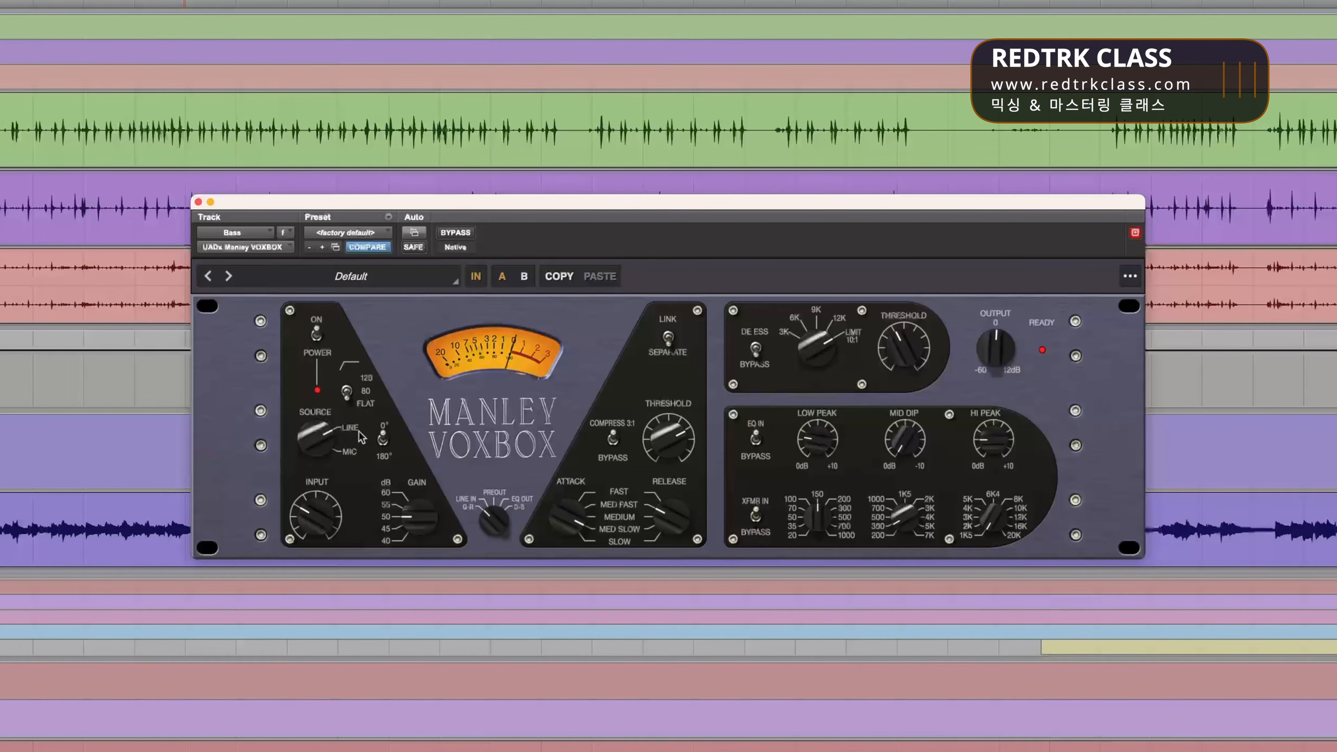
{"action": "left_click", "coordinate": [355, 453]}
{"action": "left_click", "coordinate": [354, 434]}
{"action": "left_click", "coordinate": [355, 454]}
{"action": "left_click", "coordinate": [351, 437]}
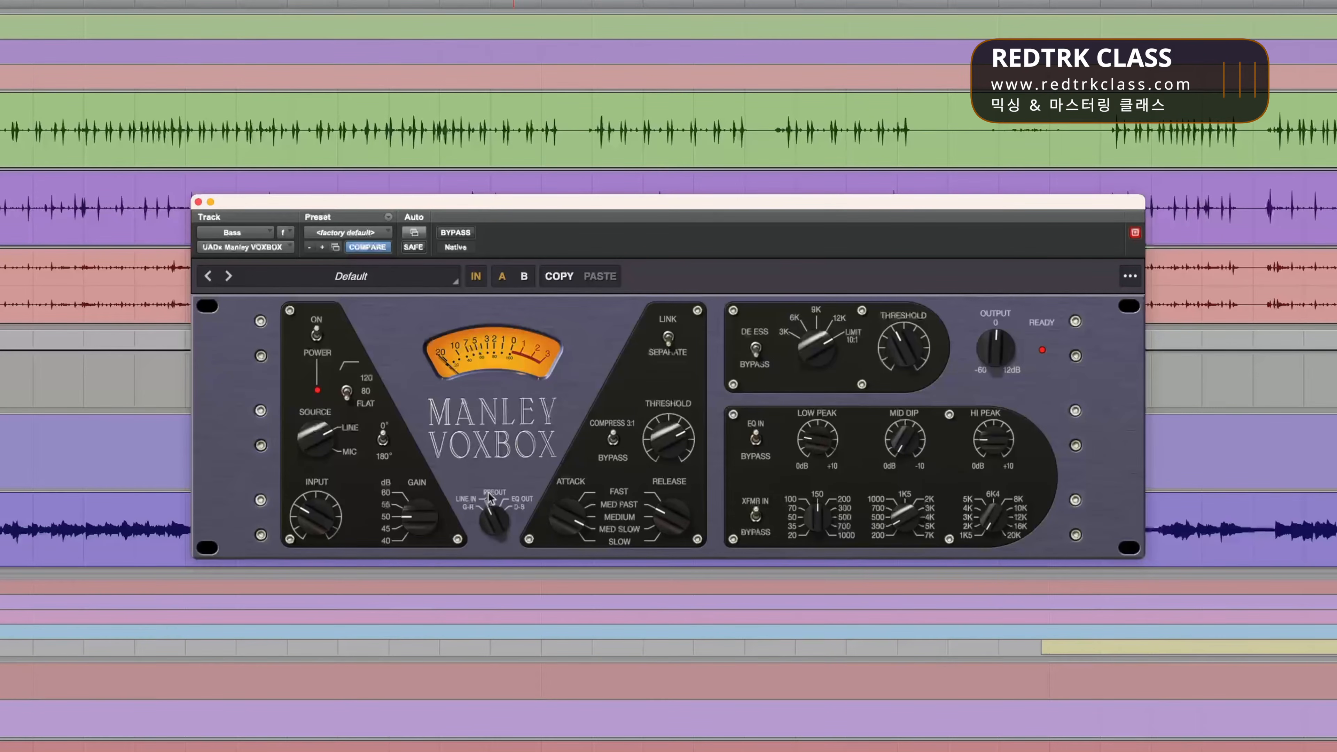
- Switch the meter selector to EQ OUT, then to LINE IN
{"action": "left_click", "coordinate": [524, 502]}
{"action": "left_click", "coordinate": [474, 504]}
{"action": "left_click", "coordinate": [473, 504]}
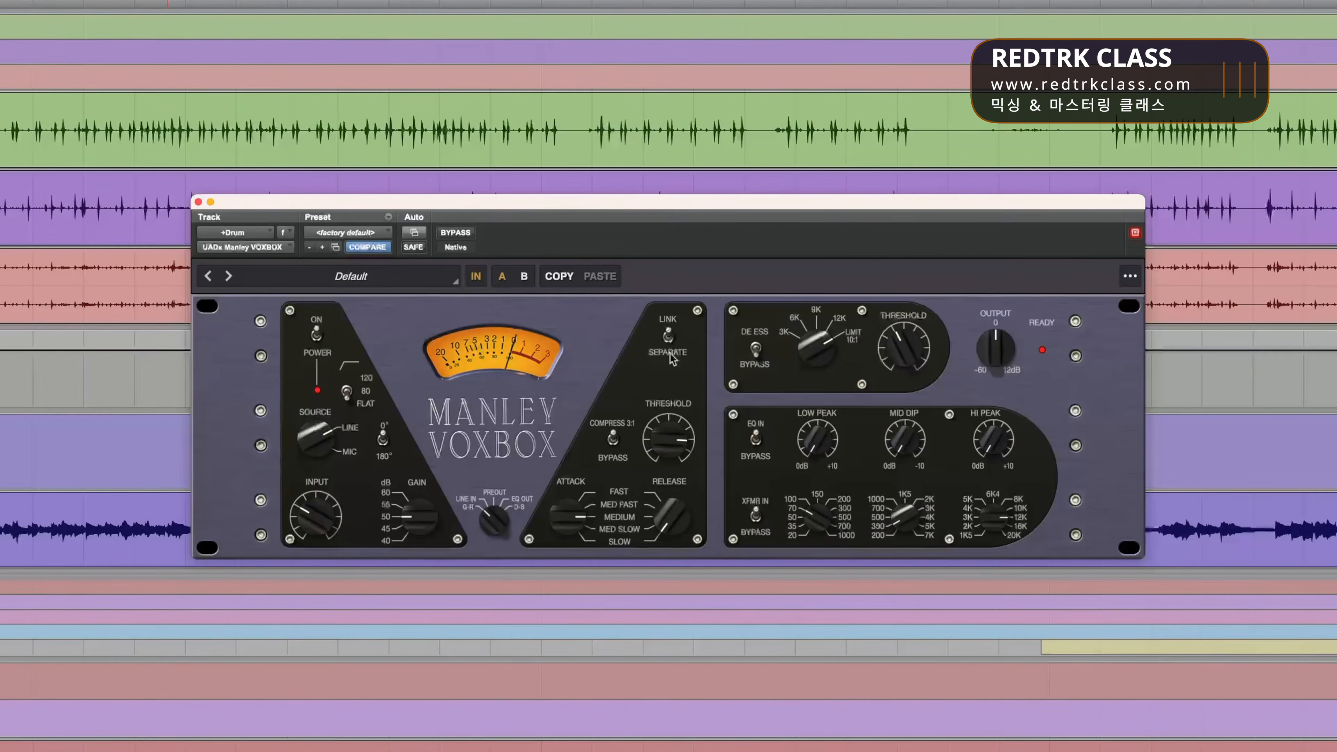
- Set the drum compressor's link switch to SEPARATE and choose a faster attack
{"action": "left_click", "coordinate": [673, 359]}
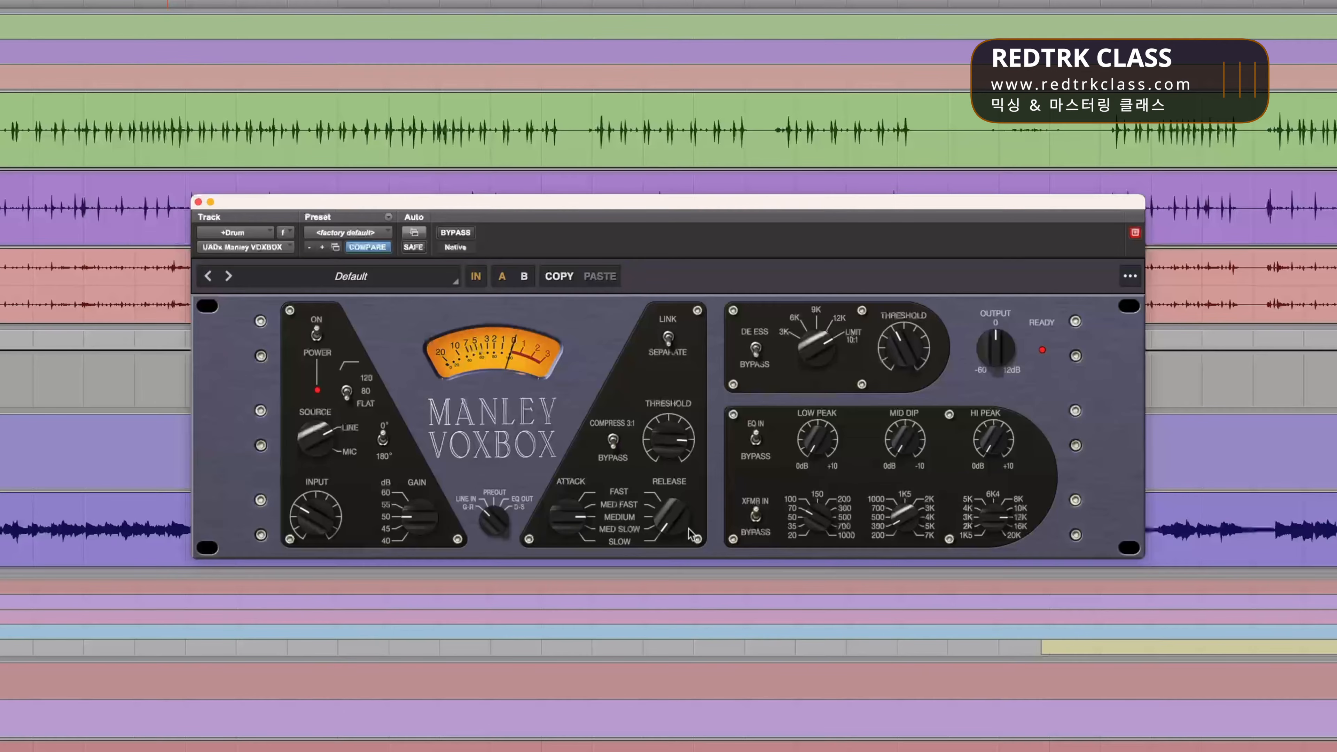
{"action": "left_click", "coordinate": [596, 495]}
{"action": "mouse_move", "coordinate": [596, 494]}
{"action": "left_mouse_down"}
{"action": "mouse_move", "coordinate": [601, 531]}
{"action": "mouse_move", "coordinate": [601, 513]}
{"action": "left_mouse_up"}
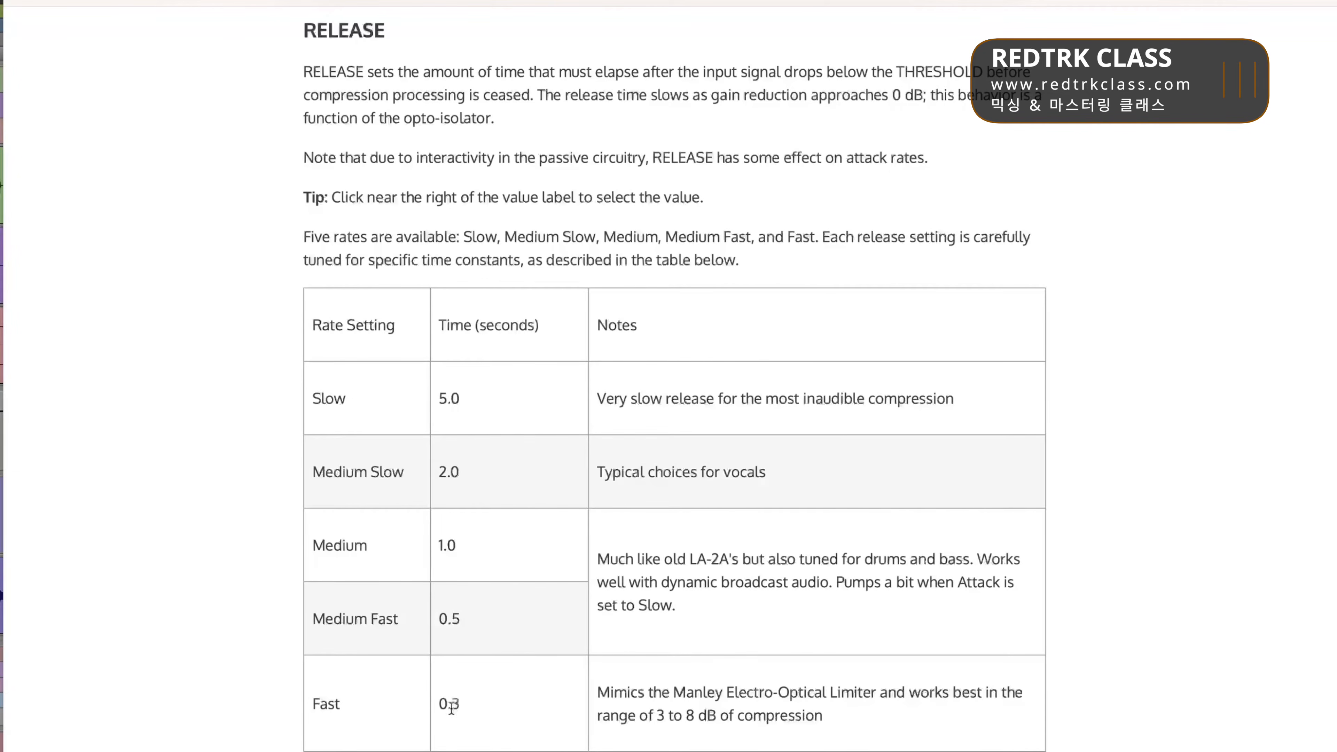
- Open the manual's RELEASE table and highlight the Fast and Slow entries to read their times
{"action": "left_click_drag", "start_coordinate": [351, 707], "coordinate": [314, 703]}
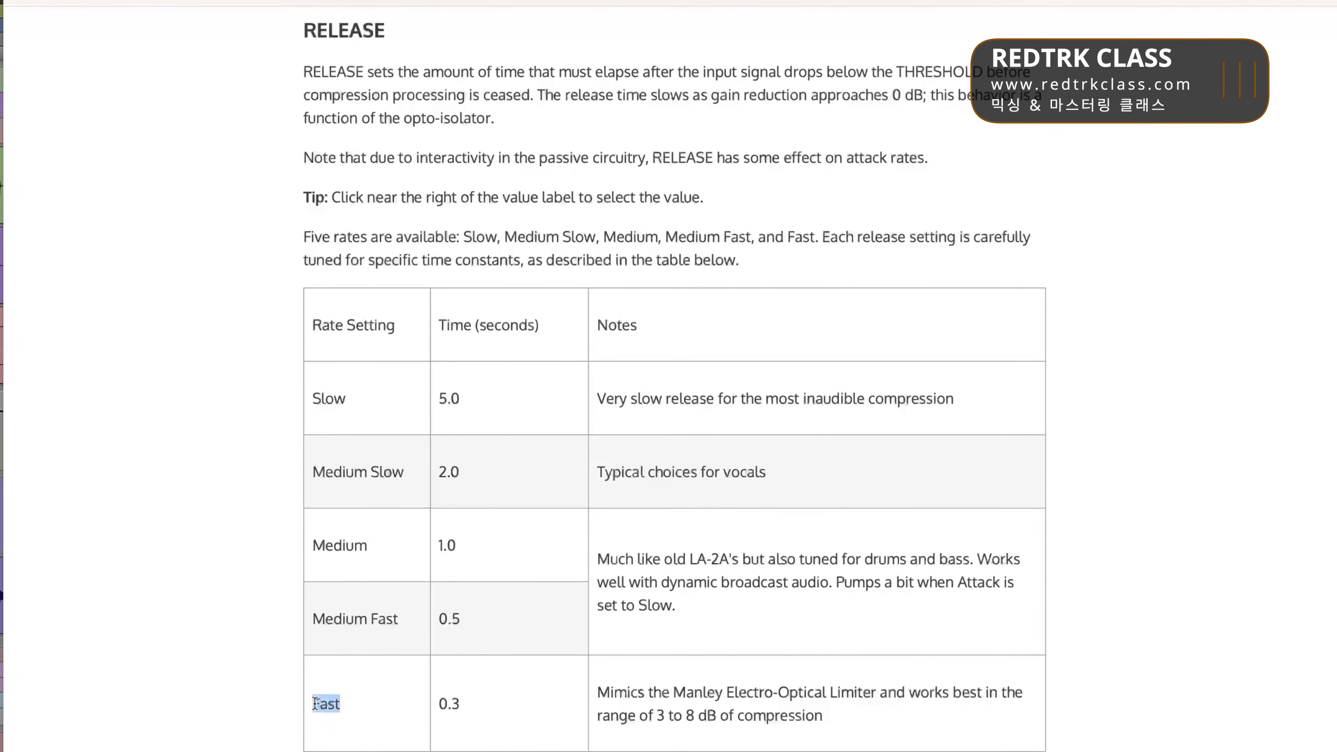
{"action": "left_click_drag", "start_coordinate": [472, 710], "coordinate": [437, 705]}
{"action": "left_click", "coordinate": [199, 629]}
{"action": "left_click_drag", "start_coordinate": [367, 404], "coordinate": [307, 397]}
{"action": "left_click", "coordinate": [483, 402]}
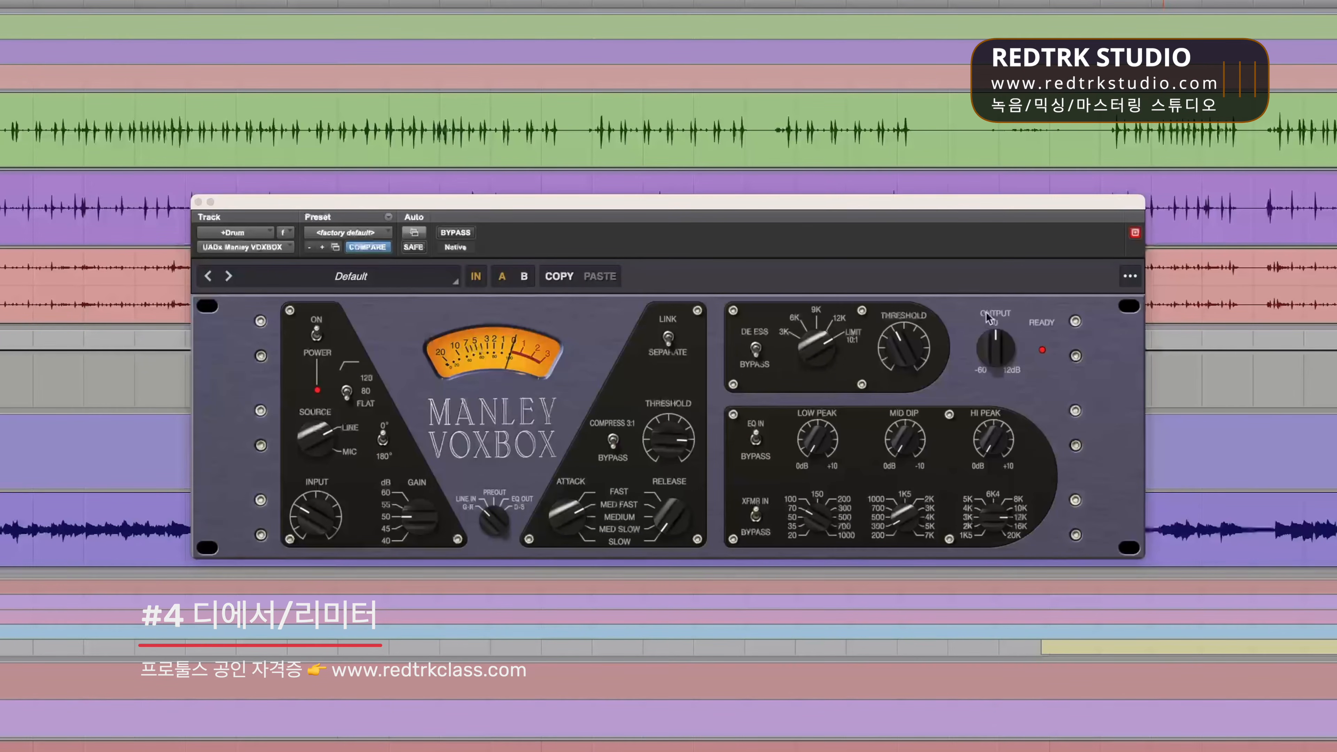
- Try the de-esser's bypass switch and frequency positions, and set its selector to LIMIT 10:1
{"action": "left_click", "coordinate": [756, 348]}
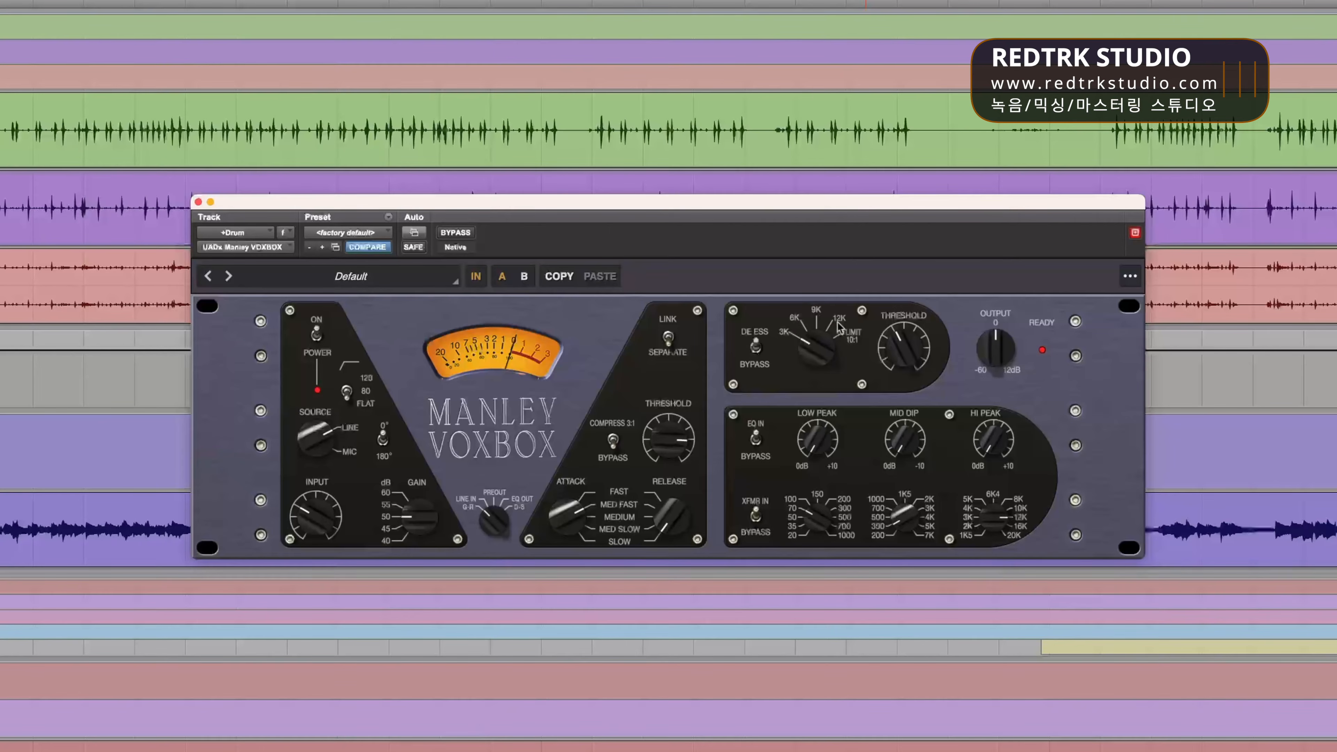
{"action": "left_click_drag", "start_coordinate": [828, 333], "coordinate": [839, 251]}
{"action": "left_click", "coordinate": [859, 342]}
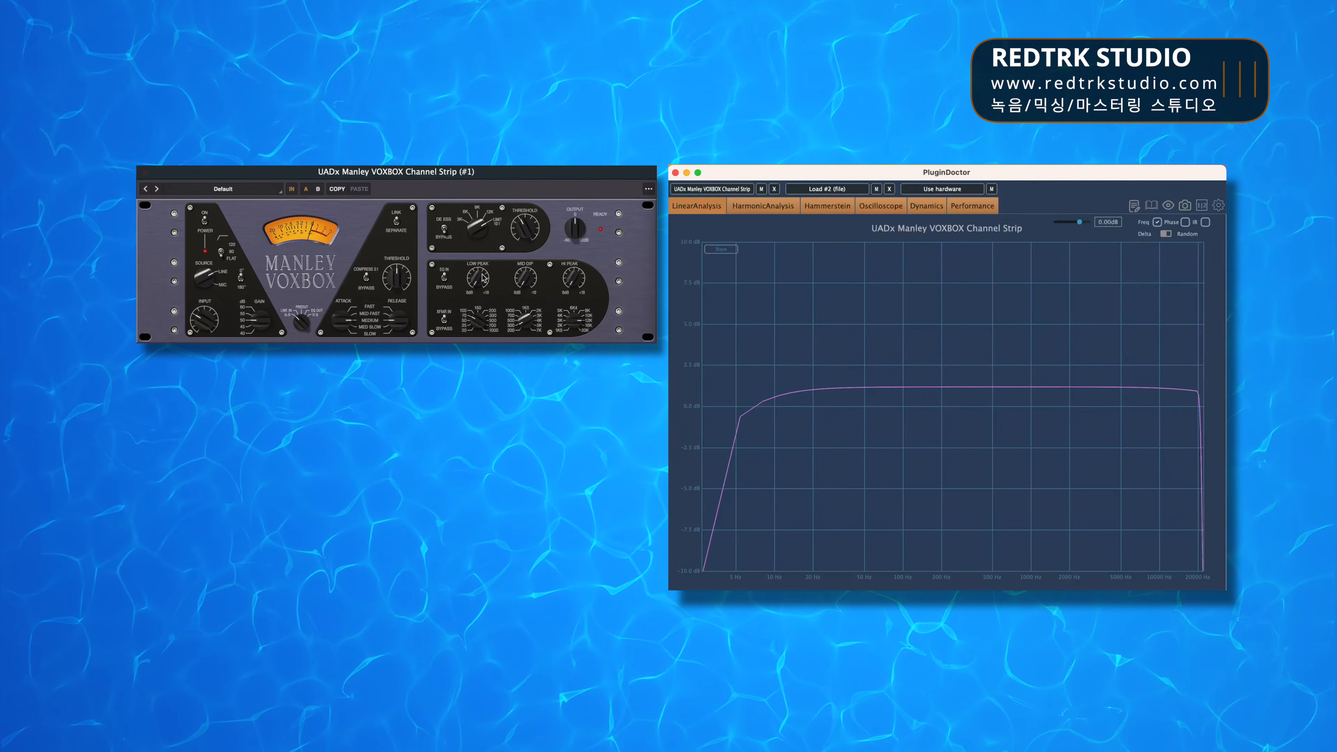
- Sweep the EQ's LOW PEAK gain to examine its effect on the frequency response curve
{"action": "left_click_drag", "start_coordinate": [483, 278], "coordinate": [576, 285]}
{"action": "mouse_move", "coordinate": [476, 249]}
{"action": "left_mouse_down"}
{"action": "mouse_move", "coordinate": [476, 210]}
{"action": "mouse_move", "coordinate": [475, 253]}
{"action": "left_mouse_up"}
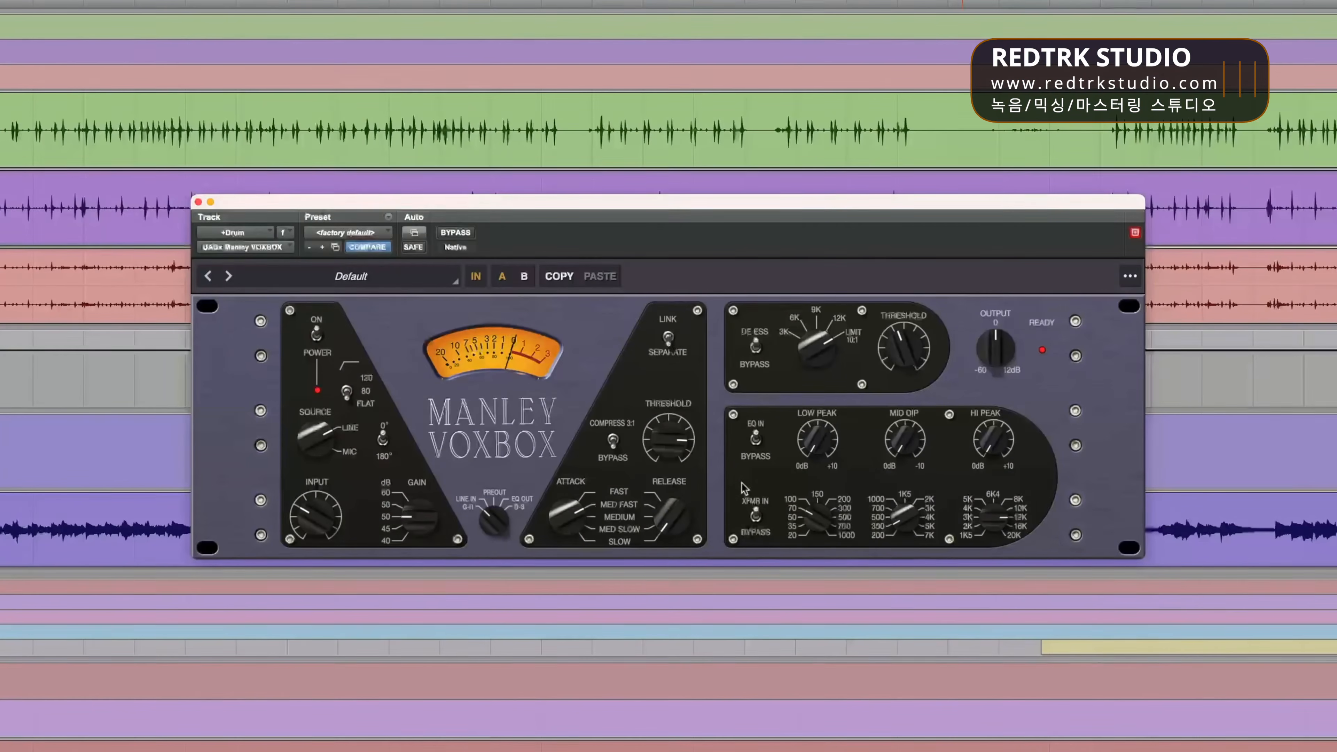
- Try the EQ's transformer bypass switch and the OUTPUT level knob
{"action": "left_click", "coordinate": [757, 527]}
{"action": "left_click_drag", "start_coordinate": [1003, 354], "coordinate": [1001, 349]}
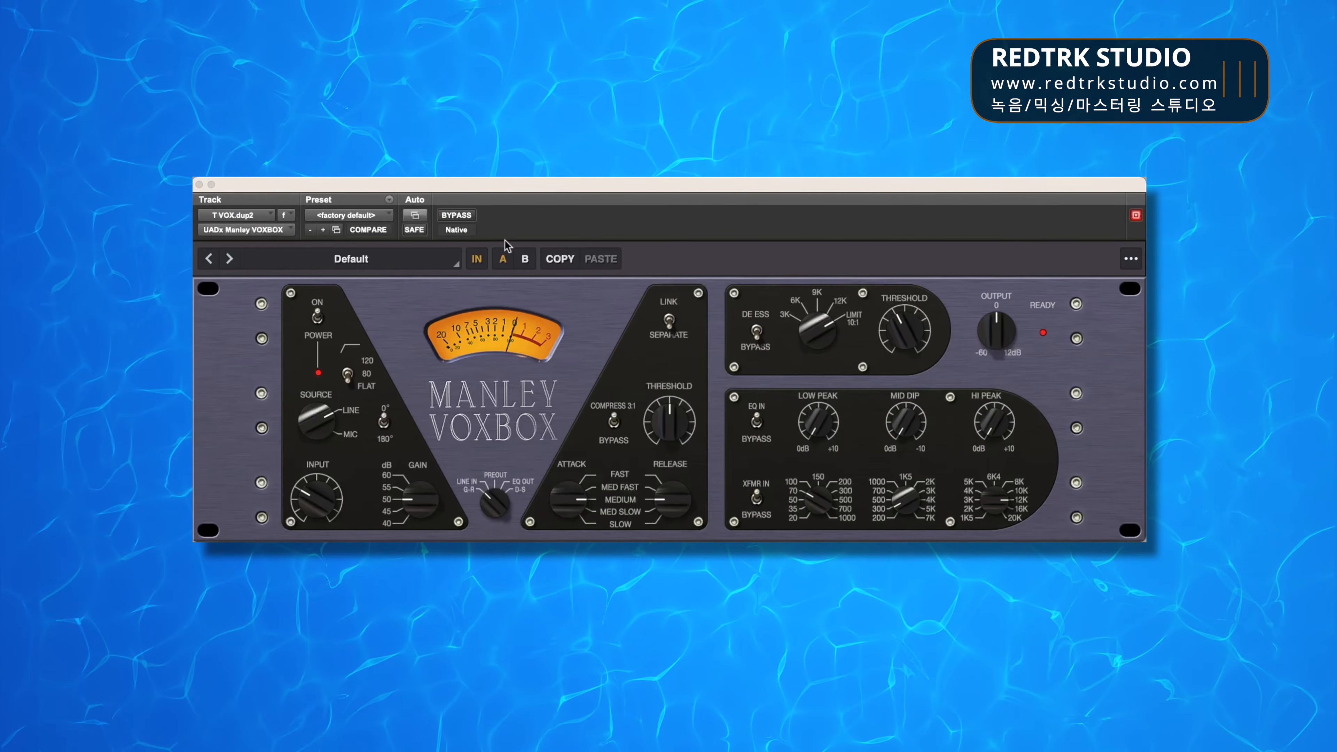
- Bypass and re-enable the plug-in on the T VOX.dup2 track to compare the dry and processed vocal
{"action": "left_click", "coordinate": [456, 216]}
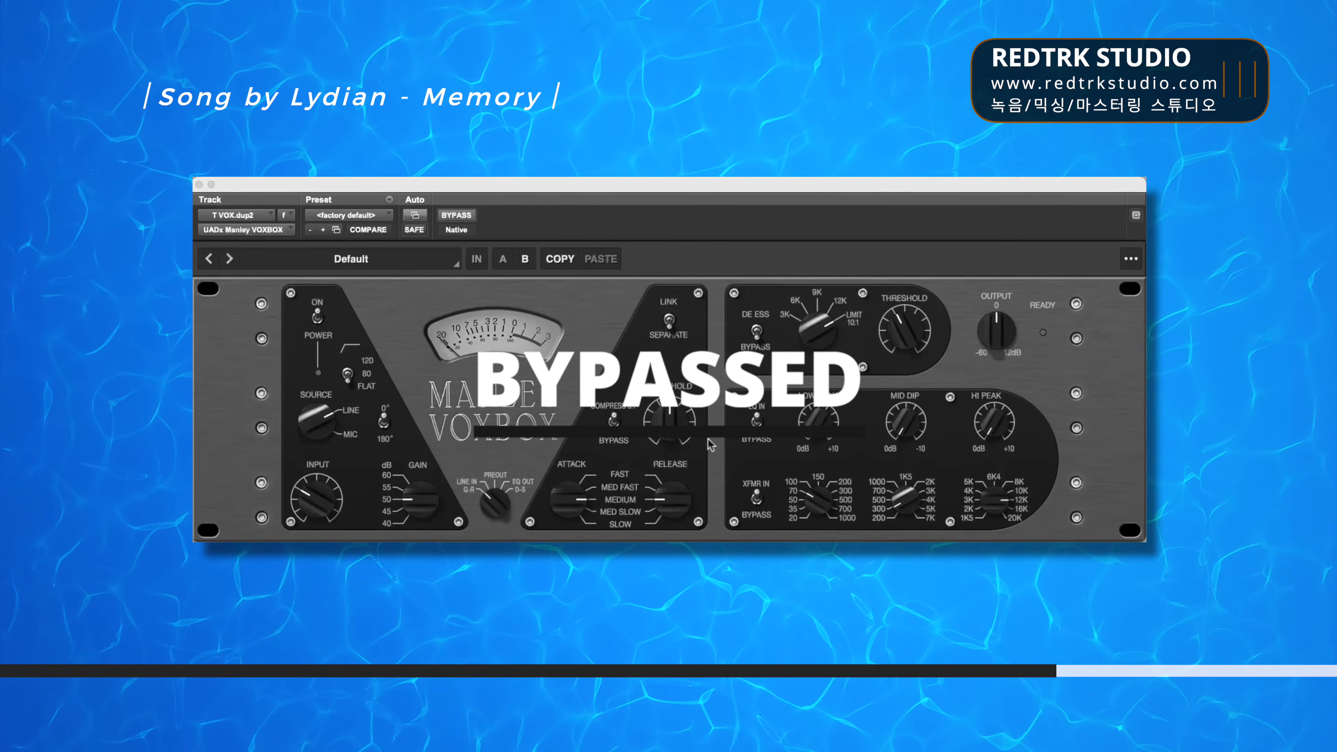
{"action": "left_click", "coordinate": [473, 216]}
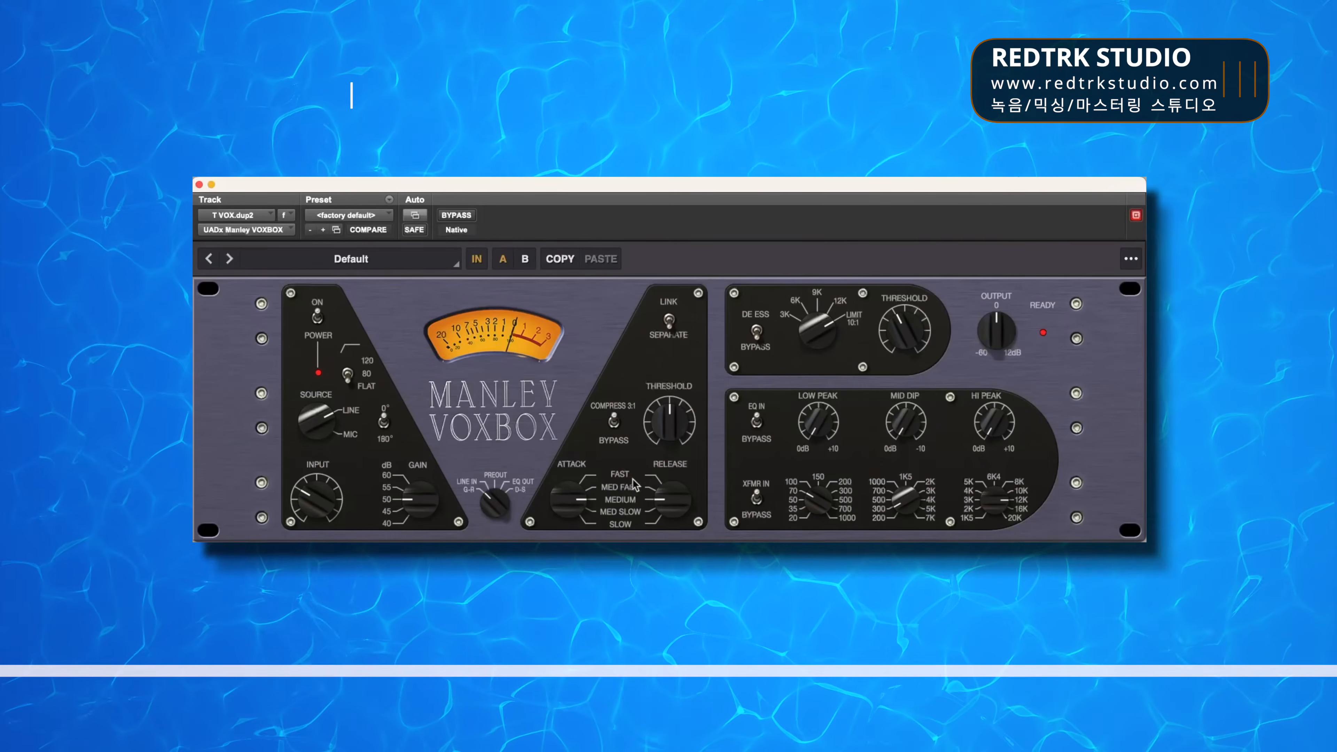
- Adjust the vocal compressor's release and threshold, and compare the result with the channel strip switched out
{"action": "left_click_drag", "start_coordinate": [676, 484], "coordinate": [675, 490]}
{"action": "mouse_move", "coordinate": [667, 424]}
{"action": "left_mouse_down"}
{"action": "mouse_move", "coordinate": [673, 394]}
{"action": "mouse_move", "coordinate": [670, 426]}
{"action": "left_mouse_up"}
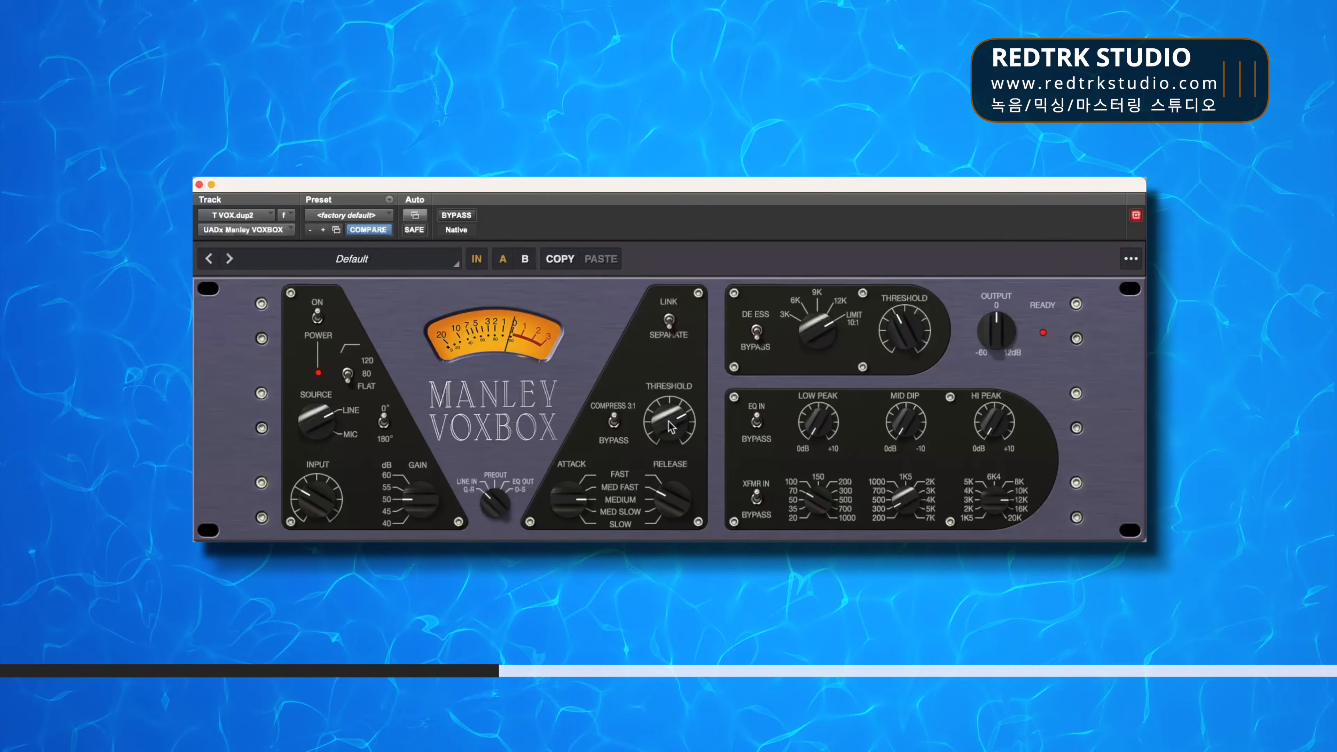
{"action": "left_click", "coordinate": [476, 260]}
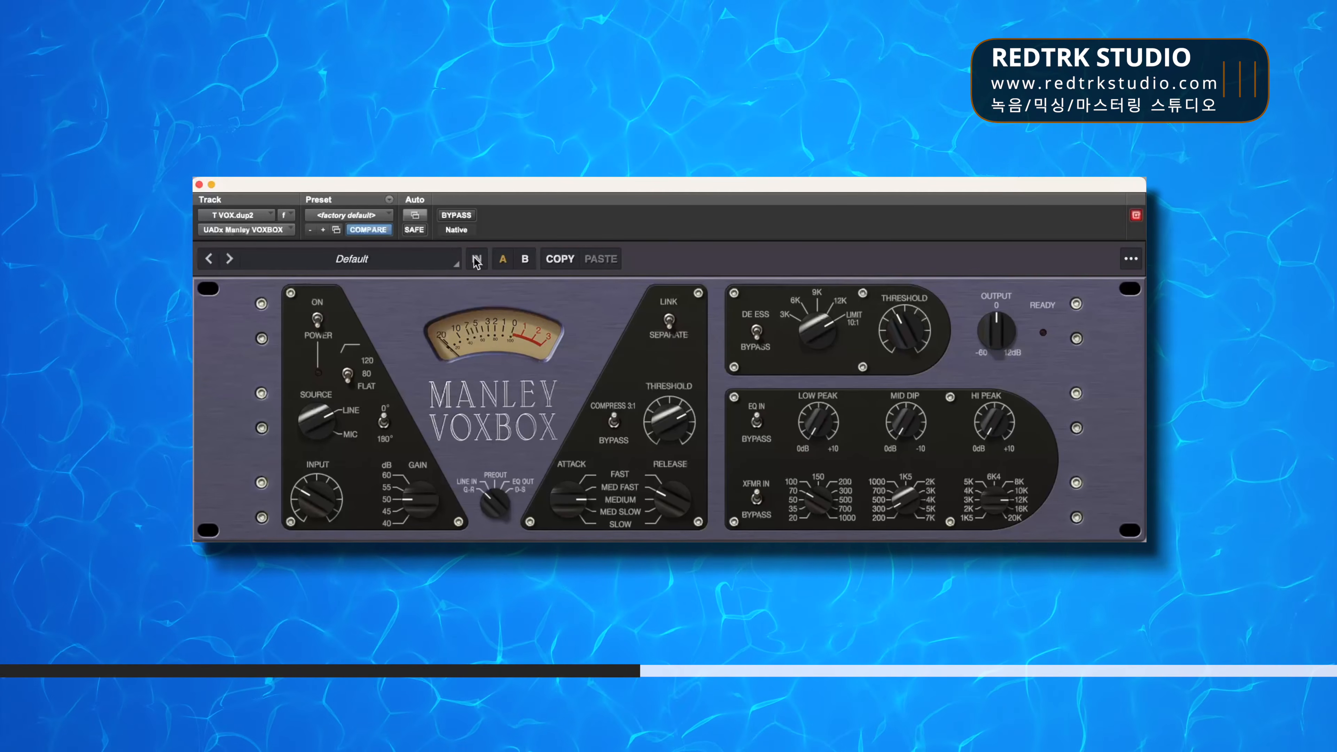
{"action": "left_click", "coordinate": [476, 259]}
- Boost the vocal's LOW PEAK band at 150 and its HI PEAK band, and compare against the bypassed signal
{"action": "left_click", "coordinate": [824, 482]}
{"action": "left_click_drag", "start_coordinate": [815, 425], "coordinate": [821, 391]}
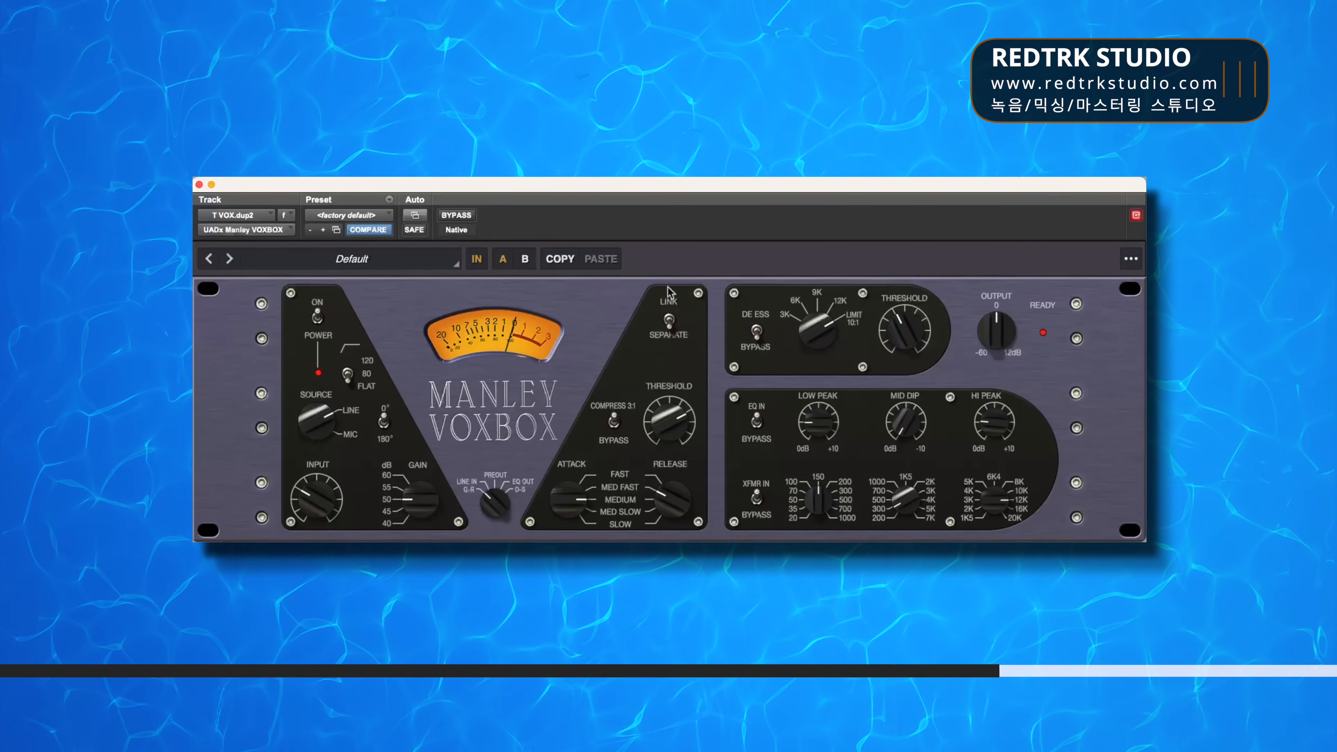
{"action": "left_click", "coordinate": [476, 260]}
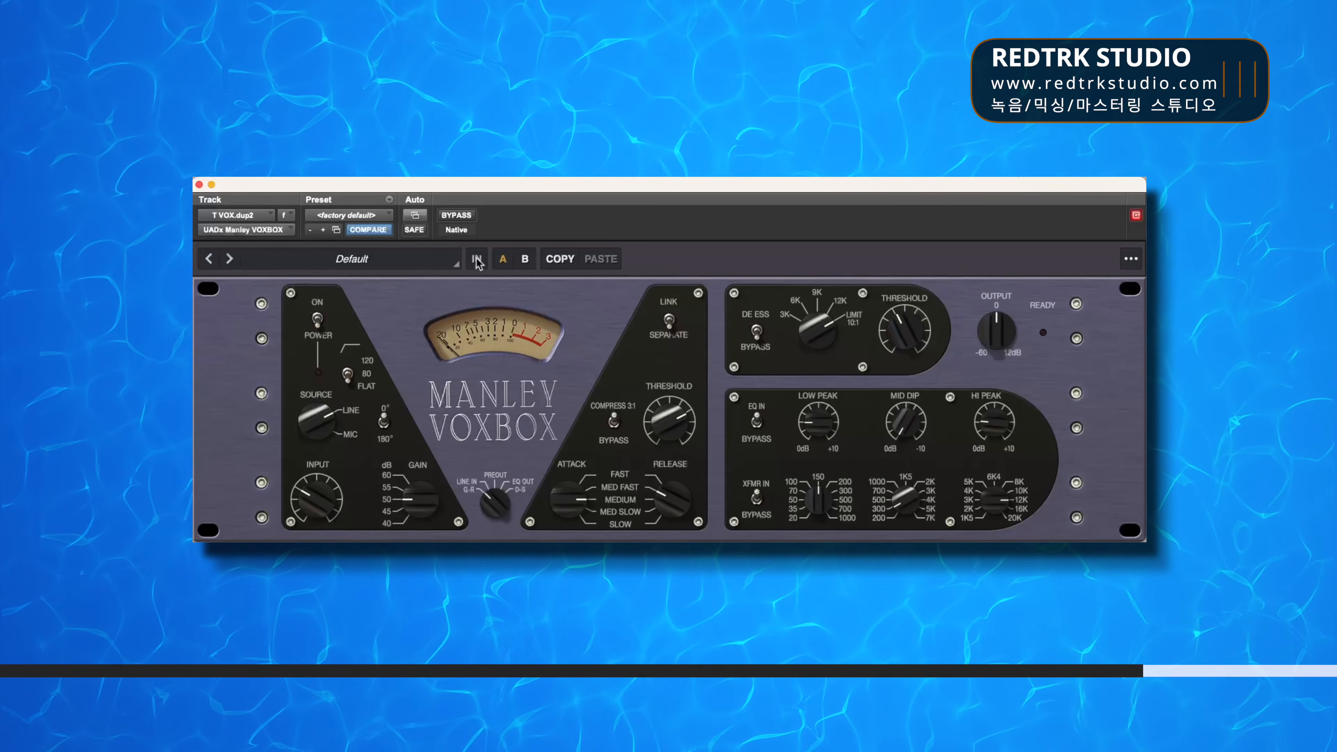
{"action": "left_click", "coordinate": [477, 260]}
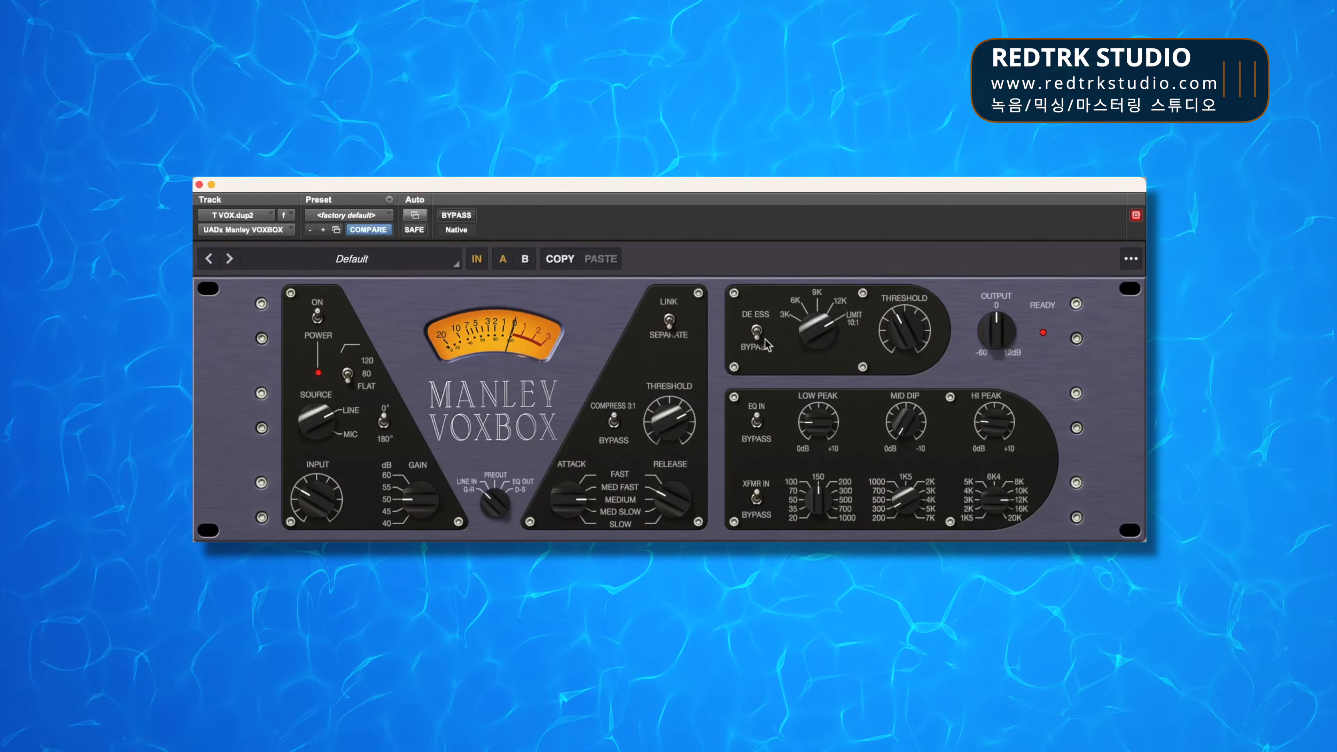
{"action": "left_click", "coordinate": [456, 215]}
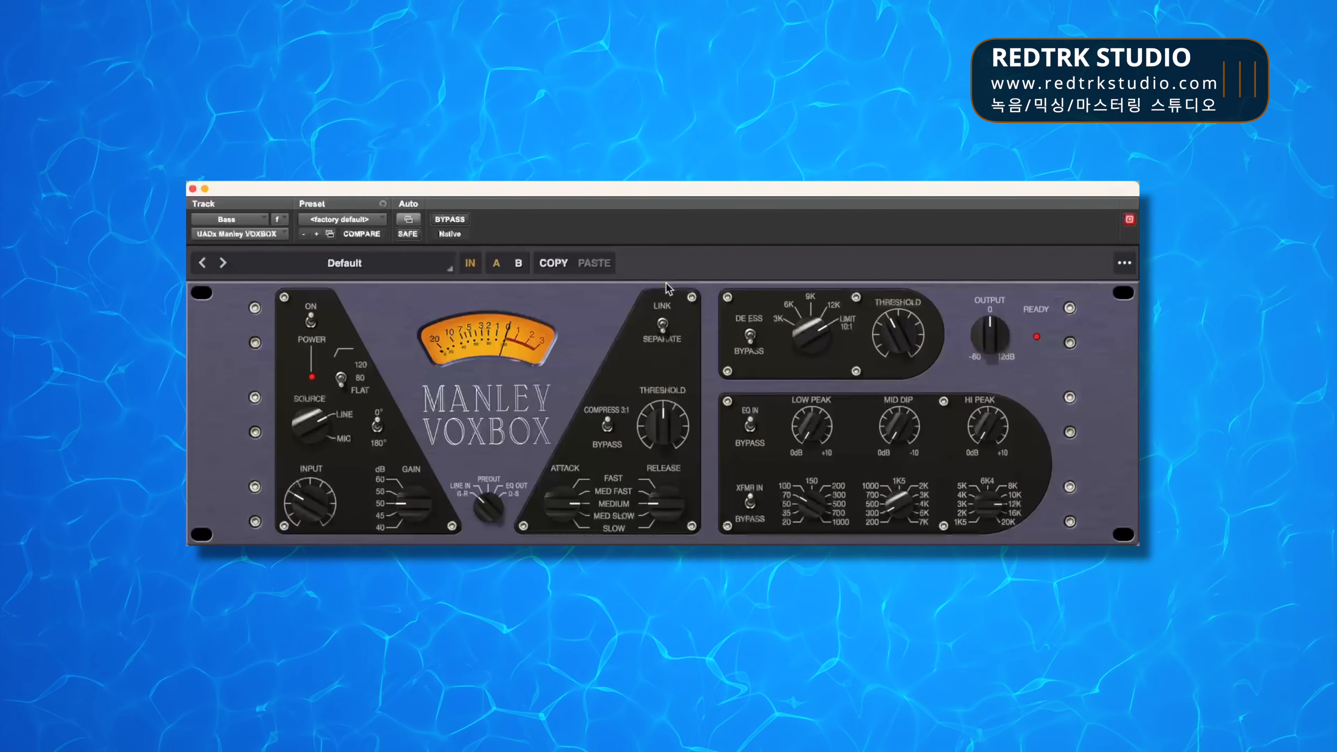
- Set the Bass track's compressor to MED SLOW attack and MED FAST release, and adjust its threshold
{"action": "left_click", "coordinate": [474, 265]}
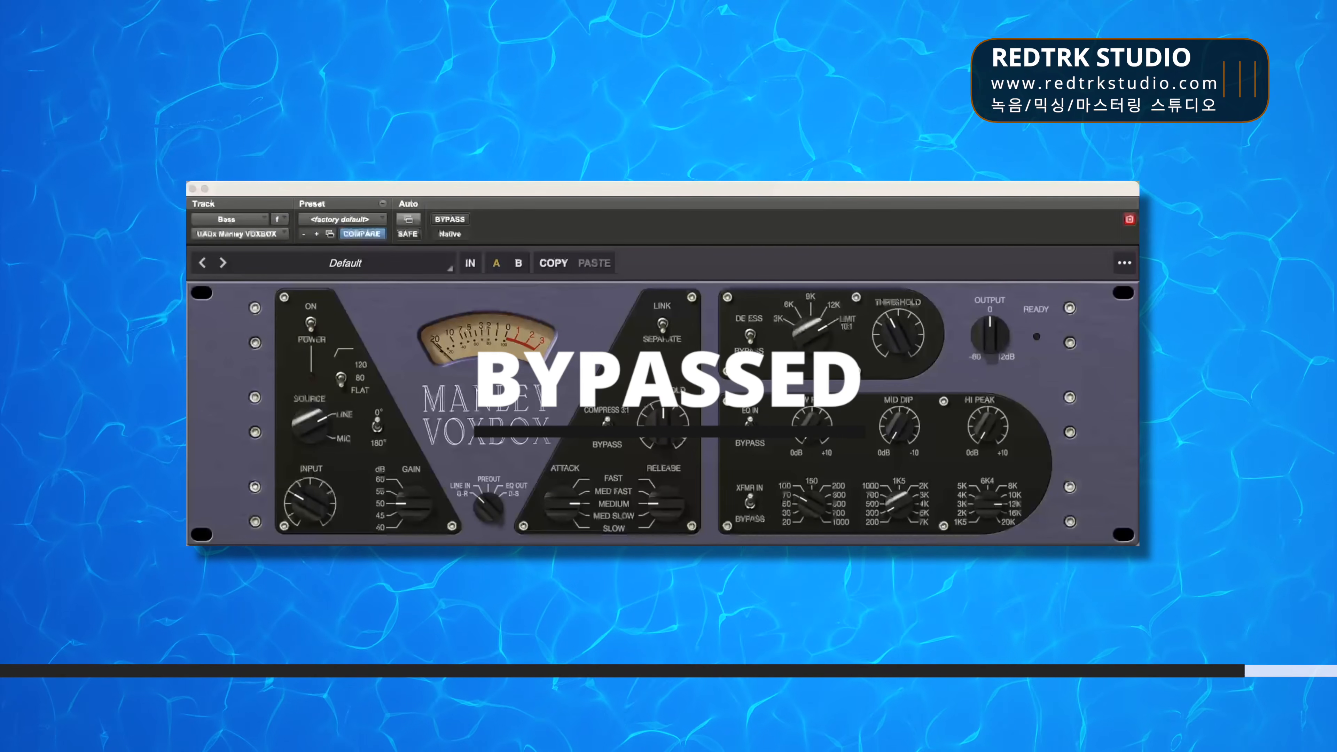
{"action": "left_click", "coordinate": [586, 515]}
{"action": "left_click", "coordinate": [644, 493]}
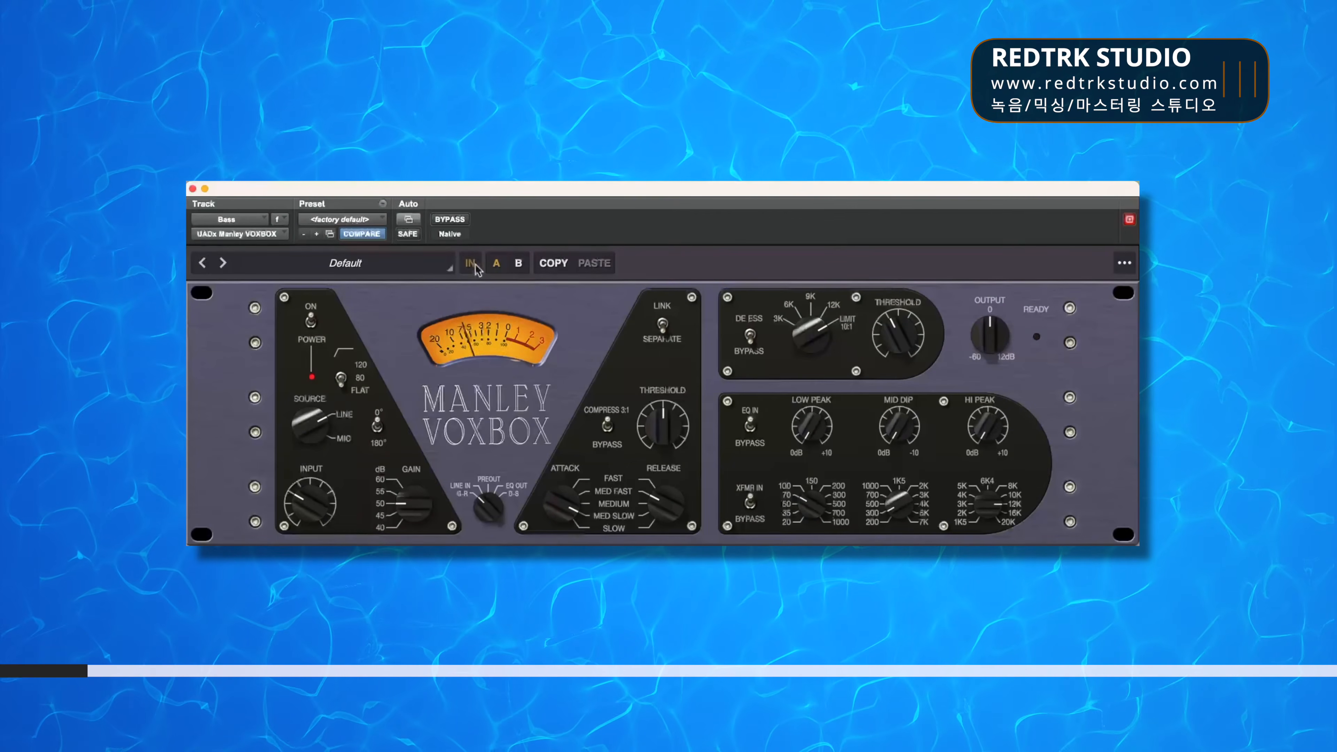
{"action": "mouse_move", "coordinate": [670, 435]}
{"action": "left_mouse_down"}
{"action": "mouse_move", "coordinate": [685, 387]}
{"action": "mouse_move", "coordinate": [675, 430]}
{"action": "left_mouse_up"}
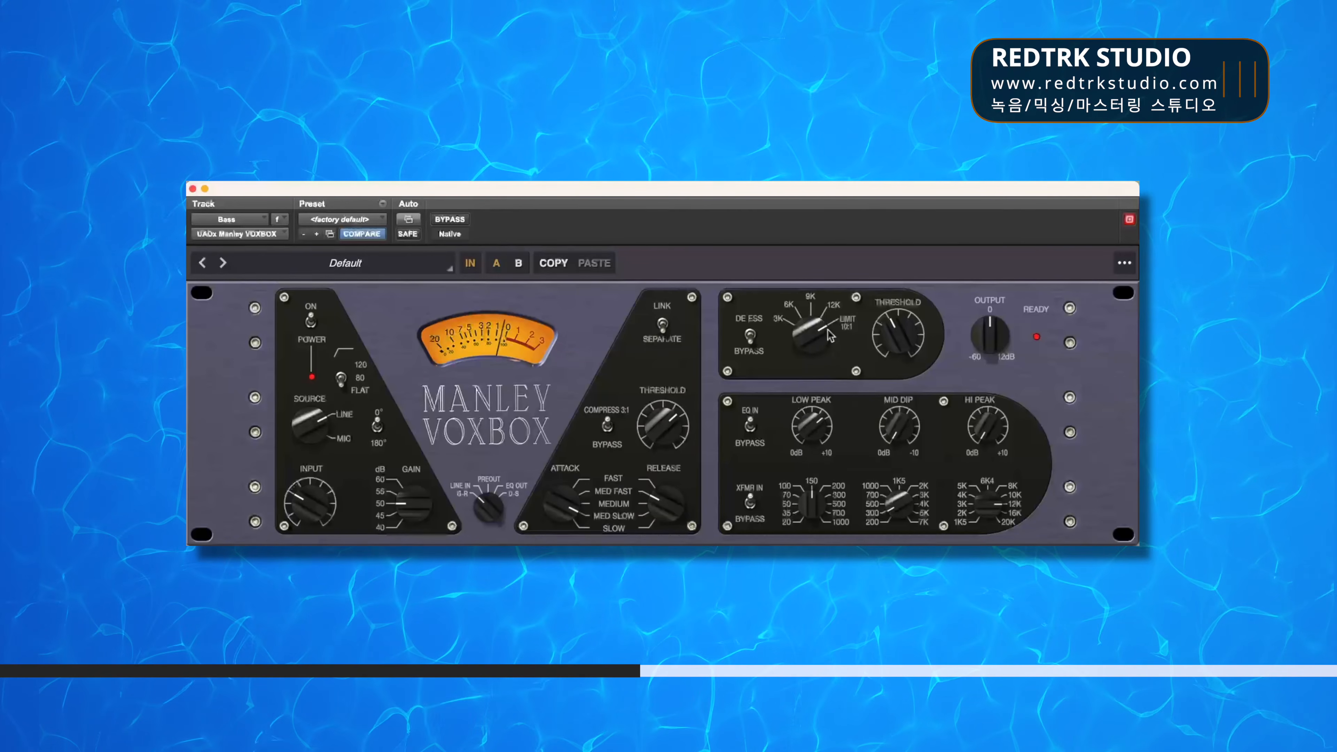
- Boost the bass EQ's LOW PEAK and HI PEAK bands and fine-tune the compressor threshold
{"action": "left_click_drag", "start_coordinate": [834, 398], "coordinate": [834, 412]}
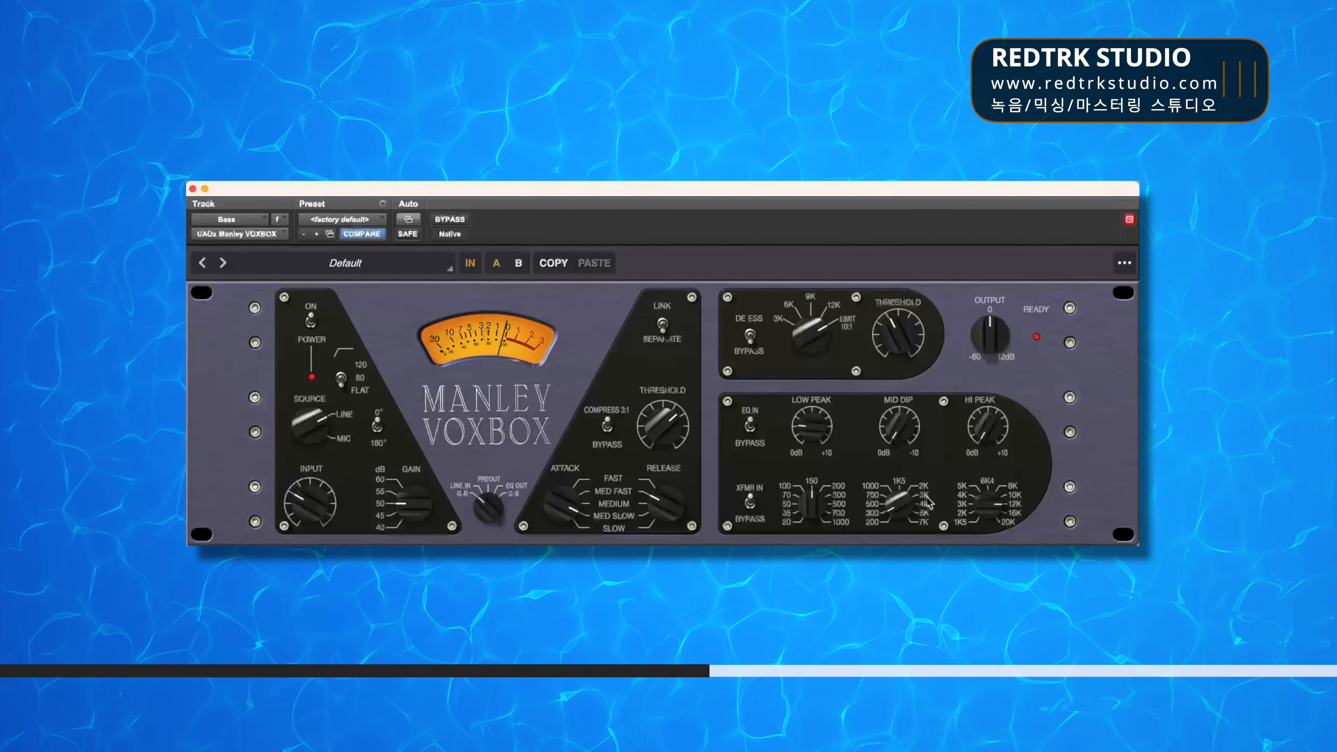
{"action": "left_click_drag", "start_coordinate": [972, 531], "coordinate": [989, 462]}
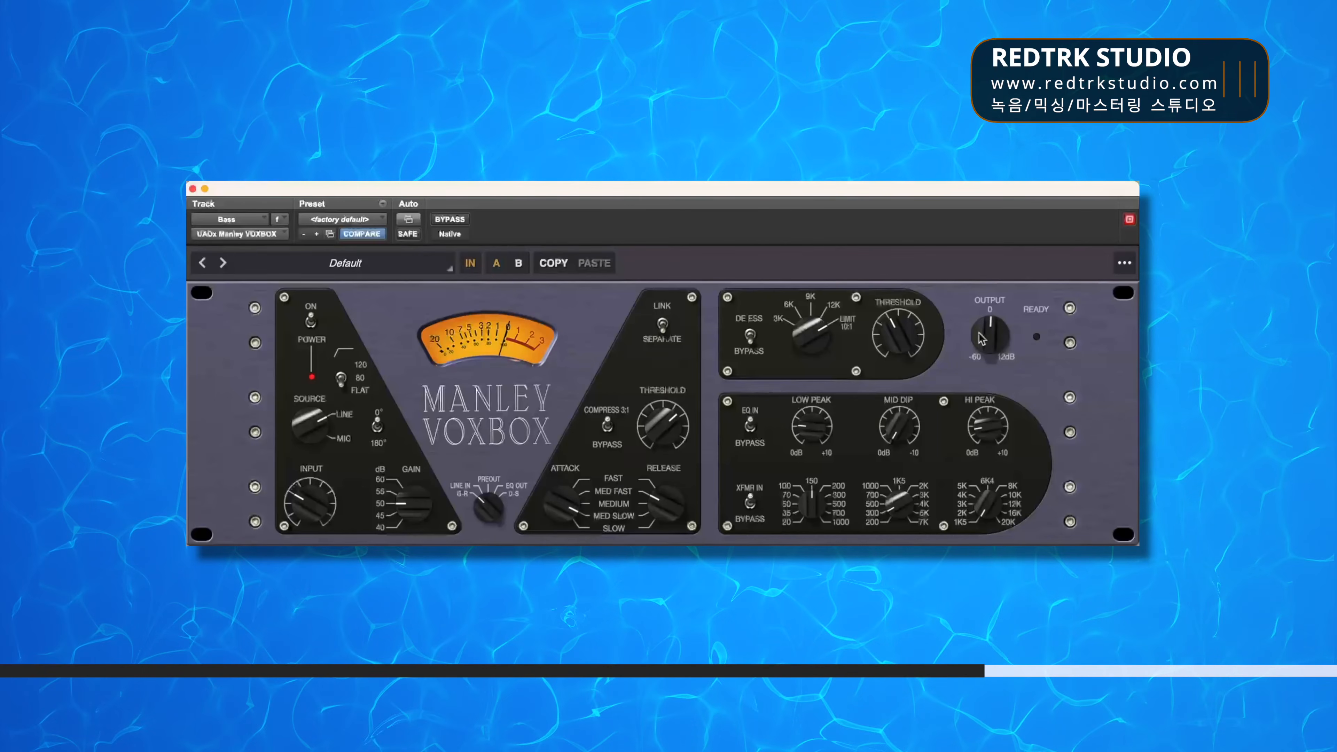
{"action": "left_click_drag", "start_coordinate": [668, 436], "coordinate": [669, 424]}
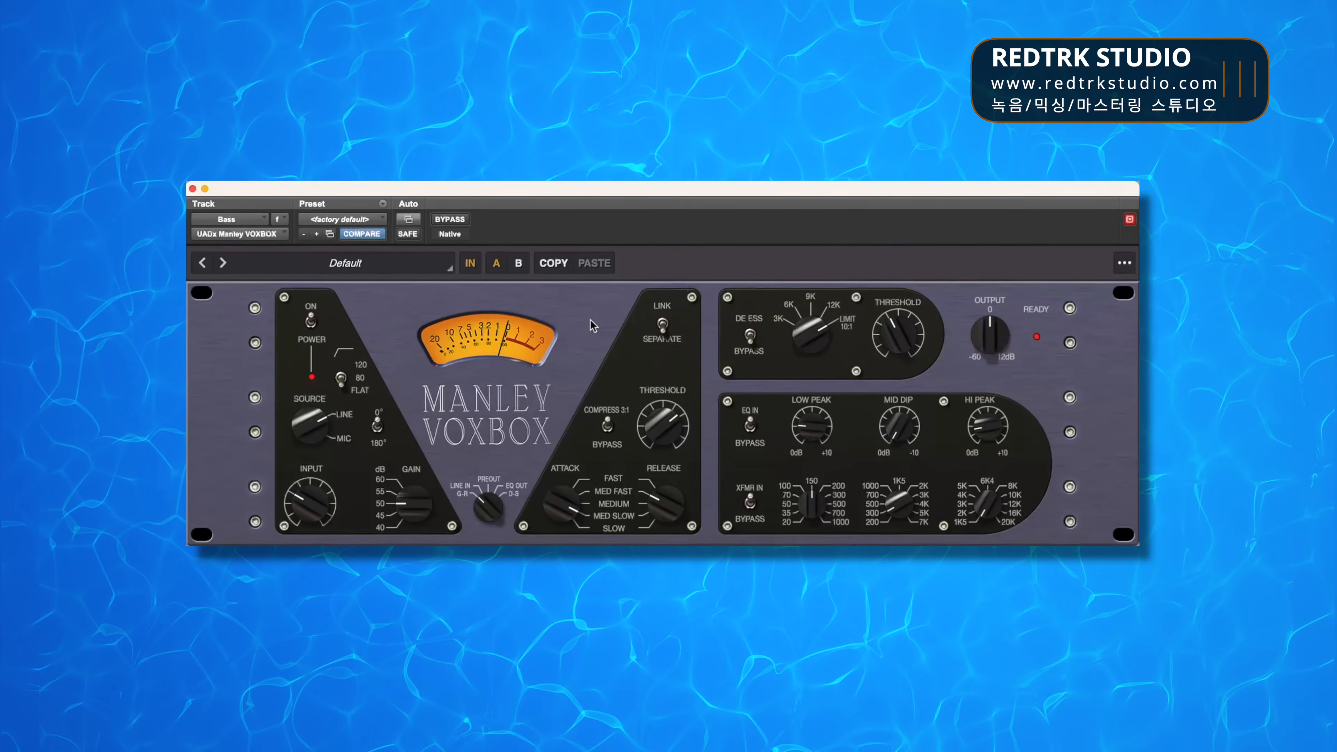
- Bypass and re-enable the plug-in on the Bass track to compare the dry and processed sound
{"action": "left_click", "coordinate": [454, 221]}
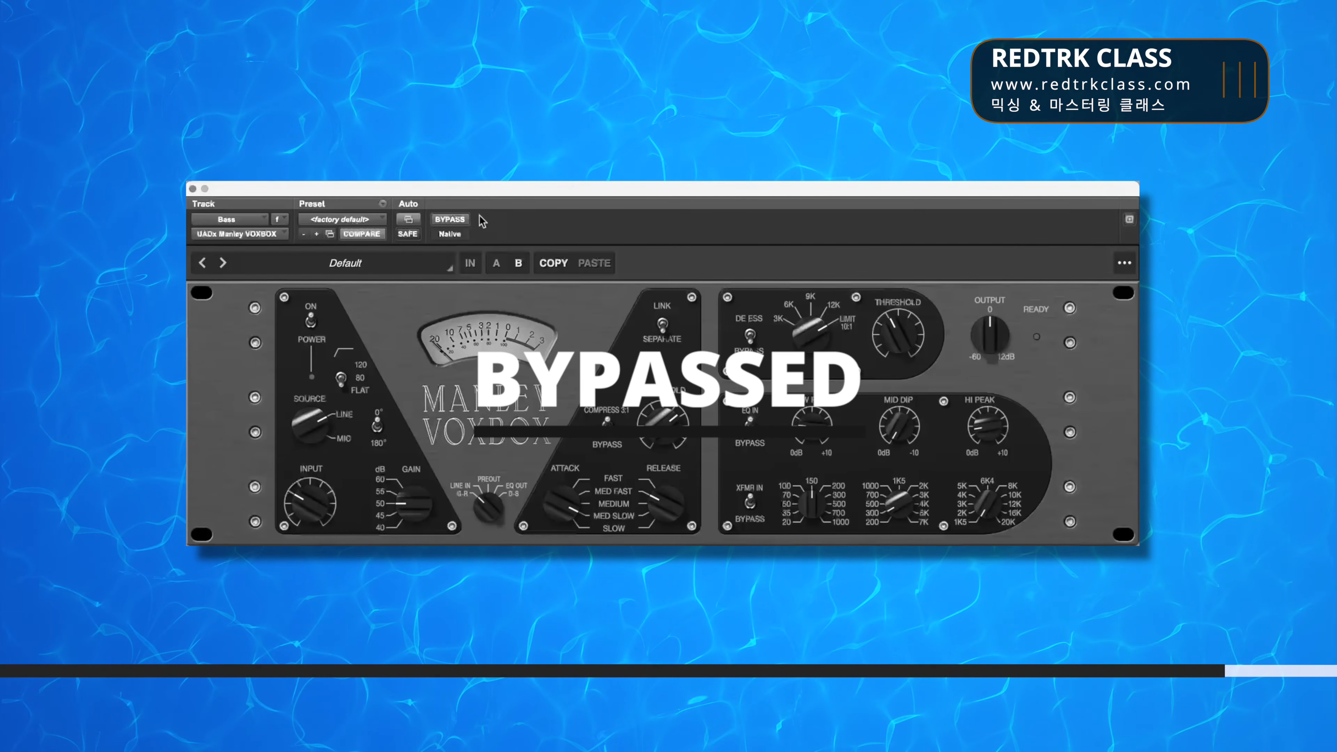
{"action": "left_click", "coordinate": [461, 222]}
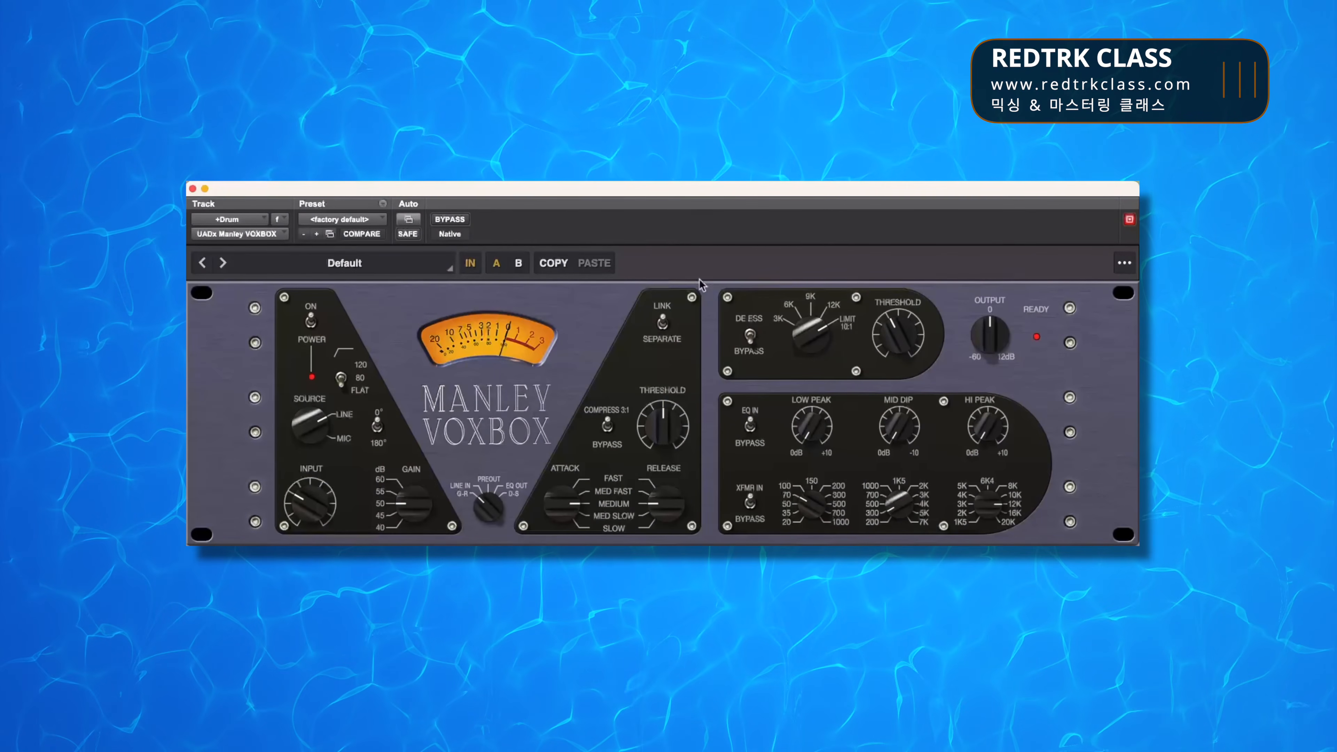
- Compare the drum track with the plug-in bypassed, and set the channel strip's source to MIC
{"action": "left_click", "coordinate": [450, 219]}
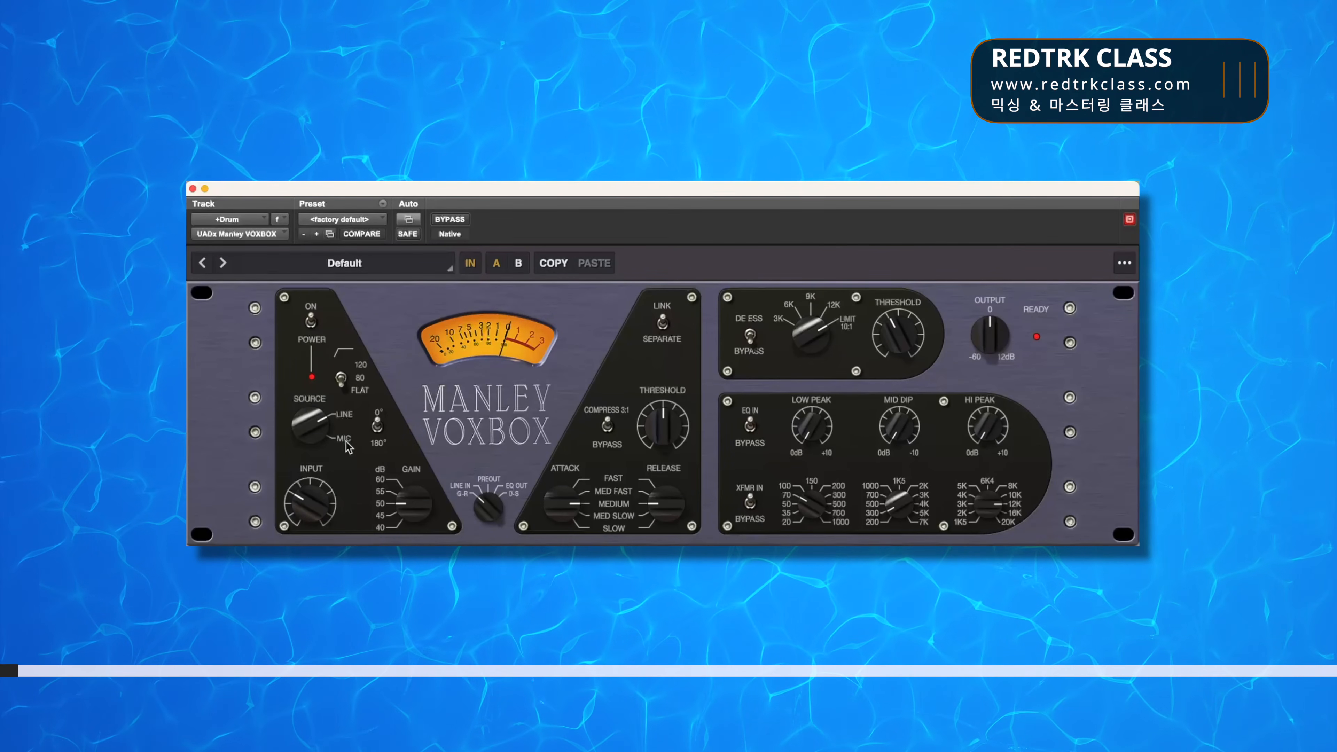
{"action": "left_click", "coordinate": [346, 443]}
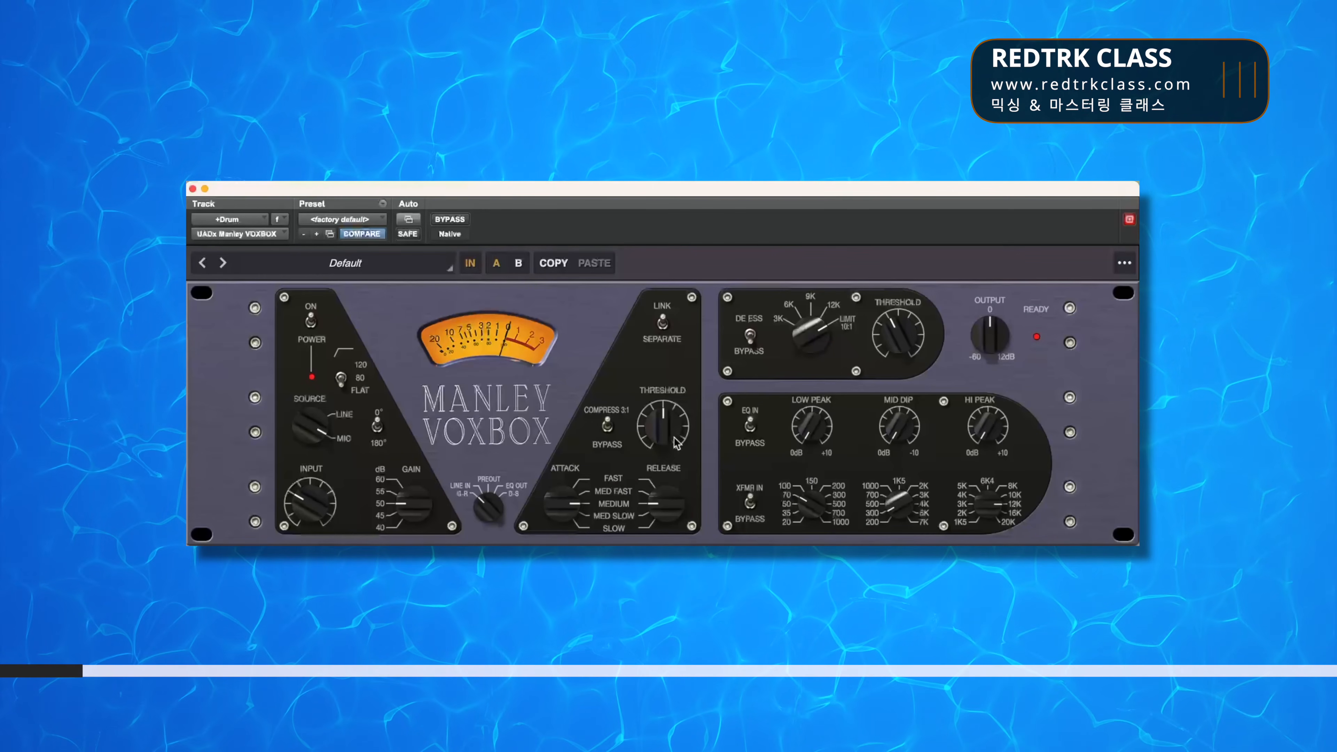
- Adjust the drum track's compressor threshold and release
{"action": "left_click_drag", "start_coordinate": [674, 436], "coordinate": [665, 428]}
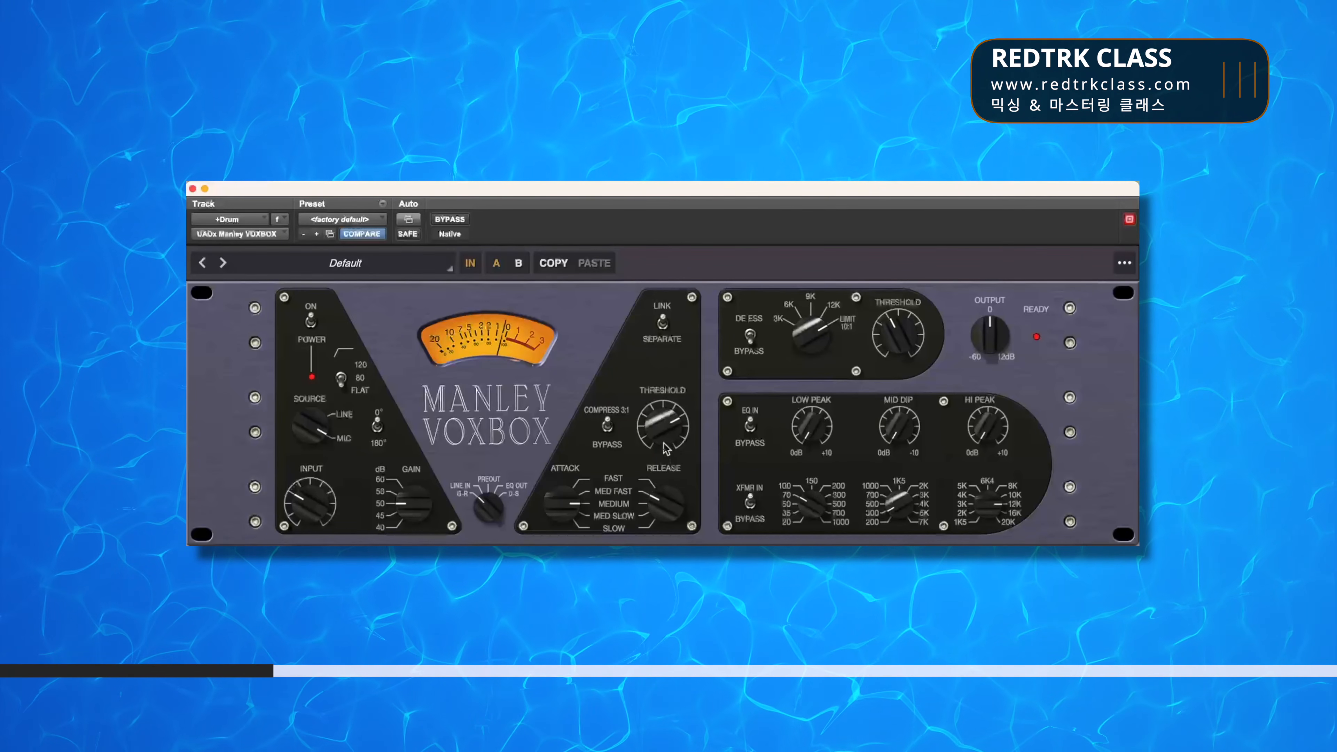
{"action": "left_click_drag", "start_coordinate": [667, 441], "coordinate": [669, 435]}
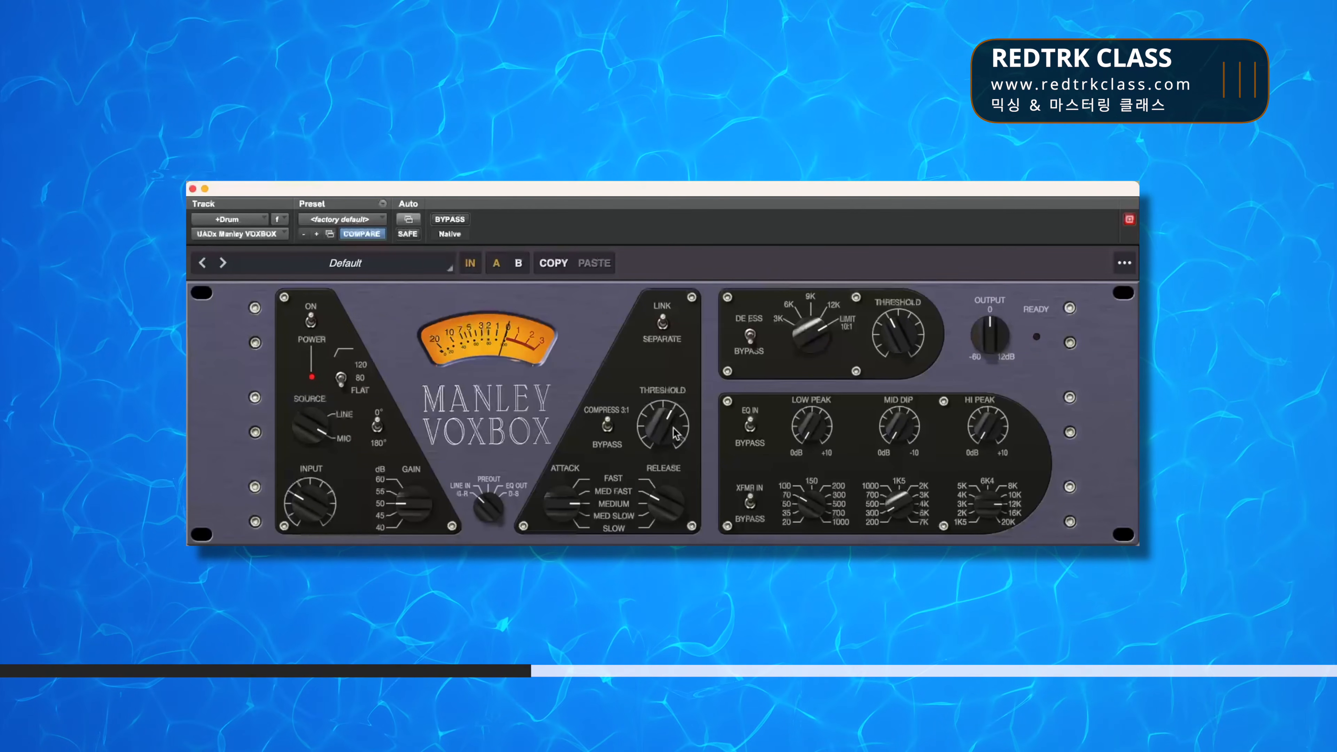
- Lower the drum channel strip's output slightly below 0 and boost the EQ's LOW PEAK and HI PEAK bands
{"action": "left_click_drag", "start_coordinate": [985, 342], "coordinate": [984, 352]}
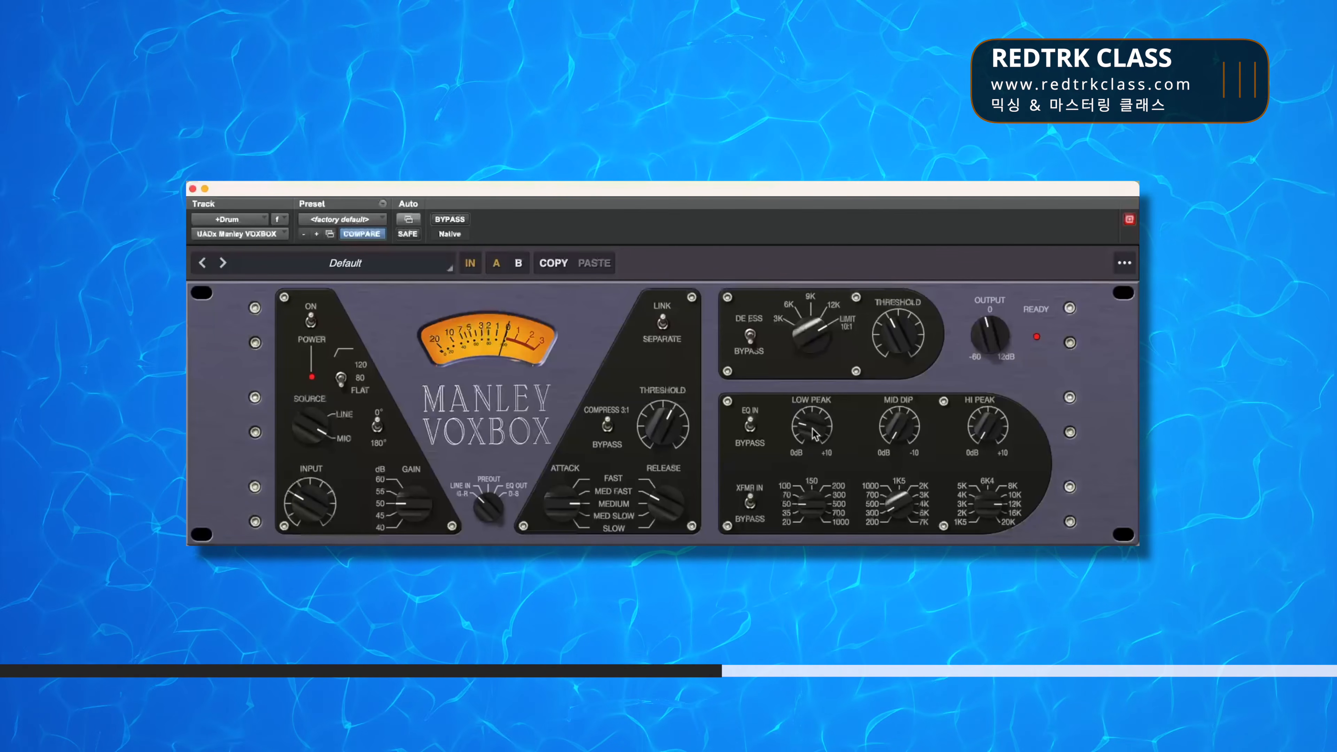
{"action": "left_click_drag", "start_coordinate": [999, 442], "coordinate": [998, 454]}
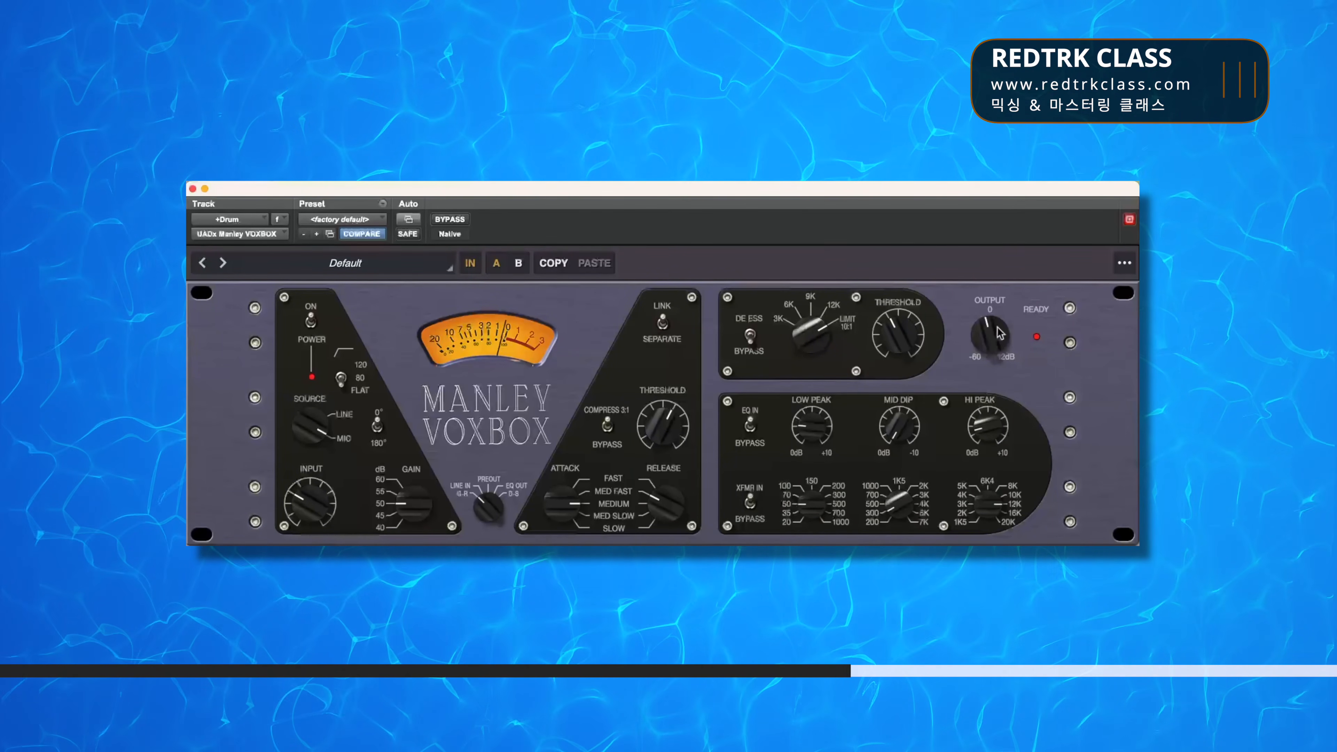
- Compare the drum sound with the channel strip switched out and in, and fine-tune the compressor threshold
{"action": "left_click", "coordinate": [476, 265]}
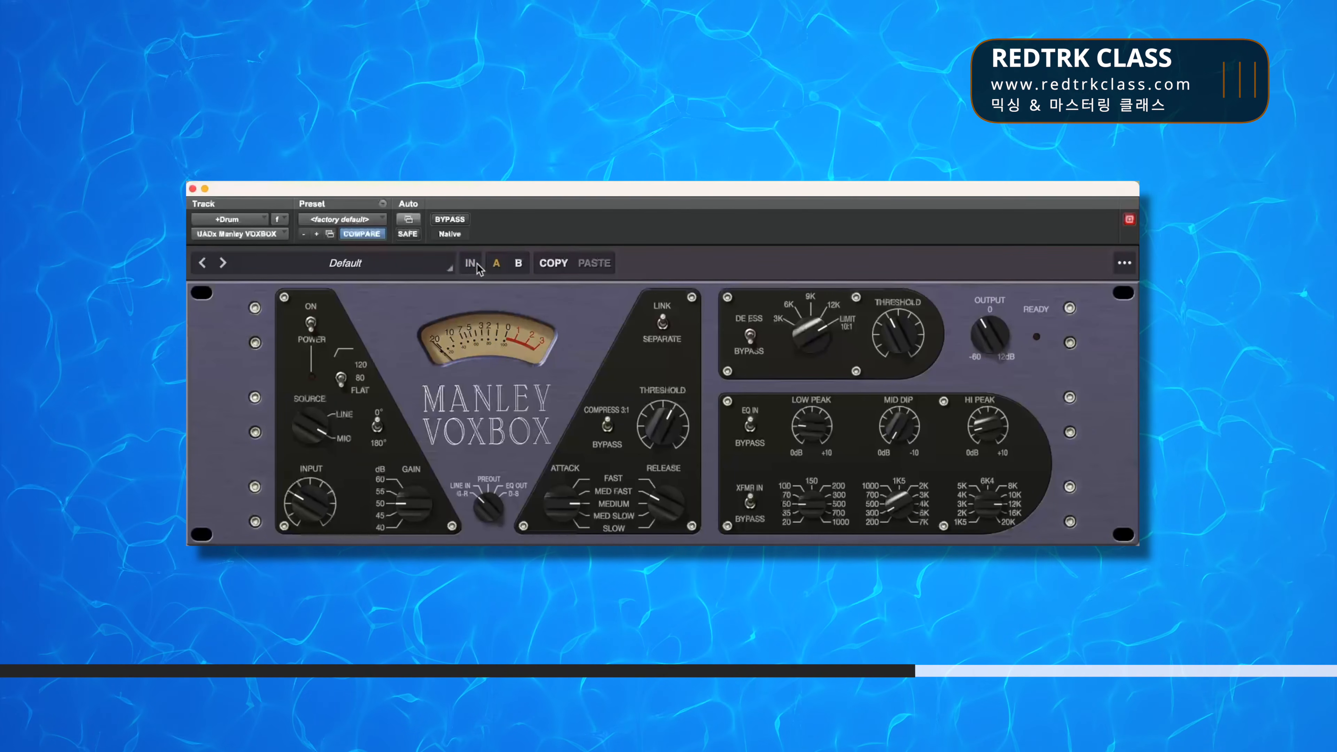
{"action": "left_click", "coordinate": [477, 265]}
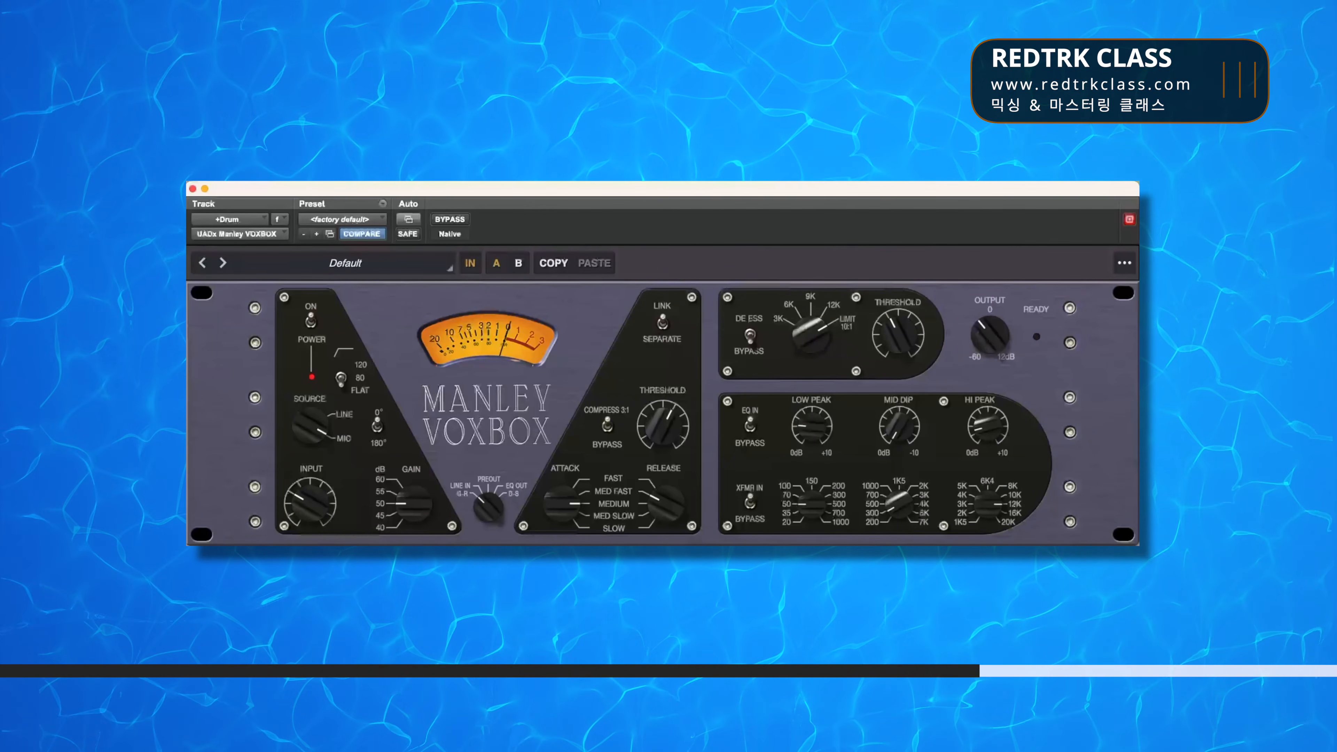
{"action": "left_click_drag", "start_coordinate": [669, 449], "coordinate": [669, 445]}
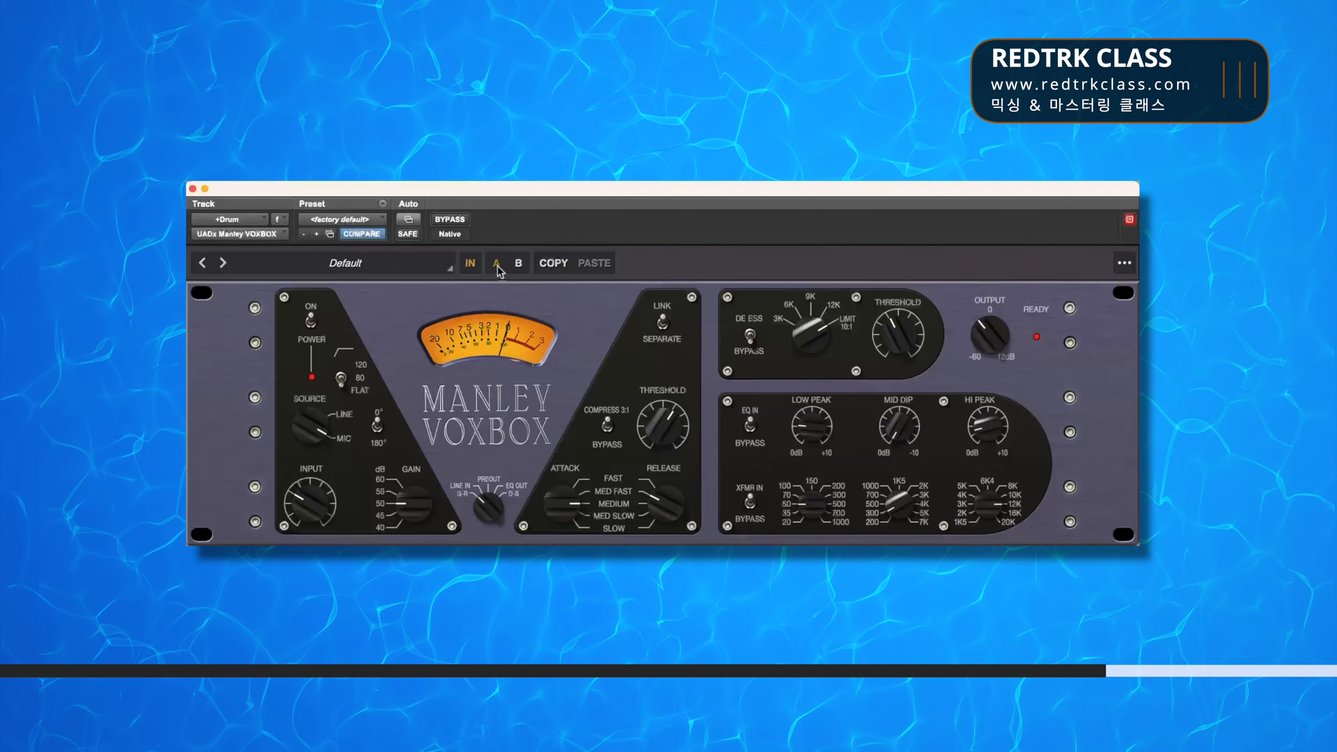
- Bypass and re-enable the plug-in on the drum track to compare the dry and processed sound
{"action": "left_click", "coordinate": [478, 265]}
{"action": "left_click", "coordinate": [478, 265]}
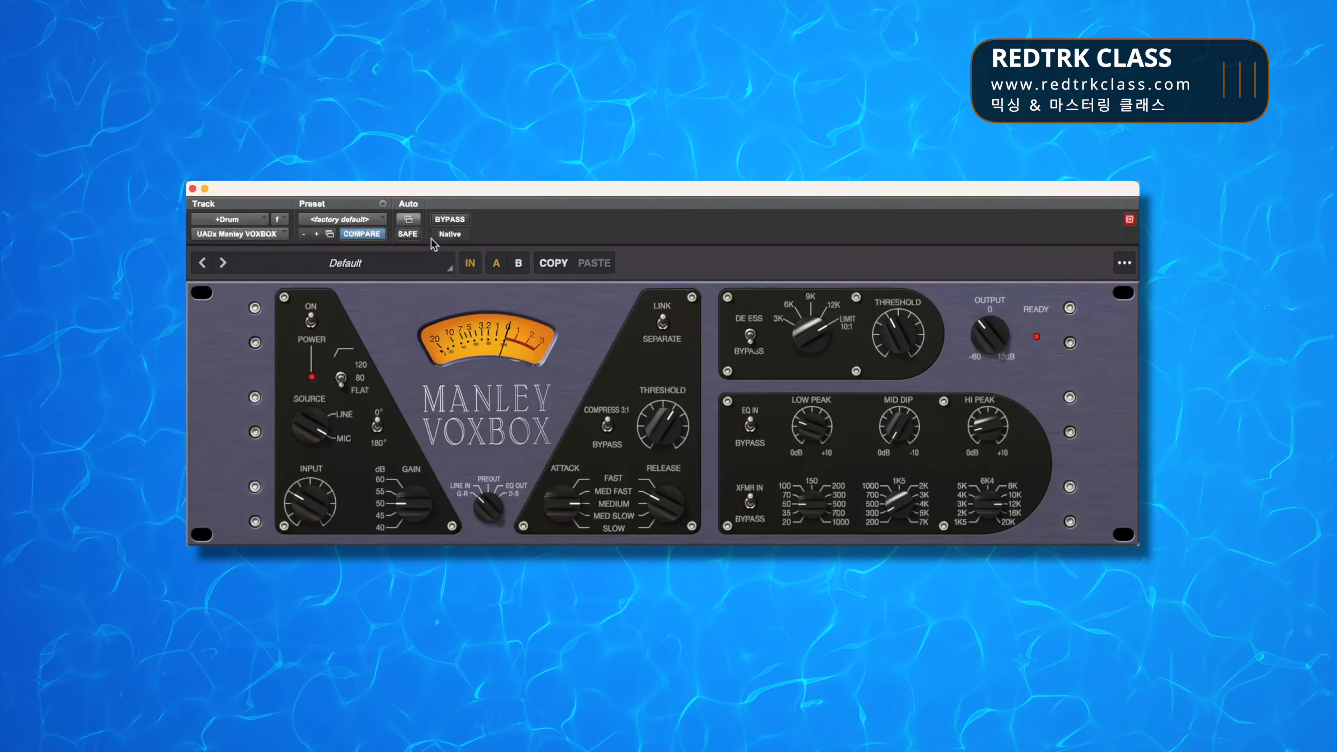
{"action": "left_click", "coordinate": [451, 220]}
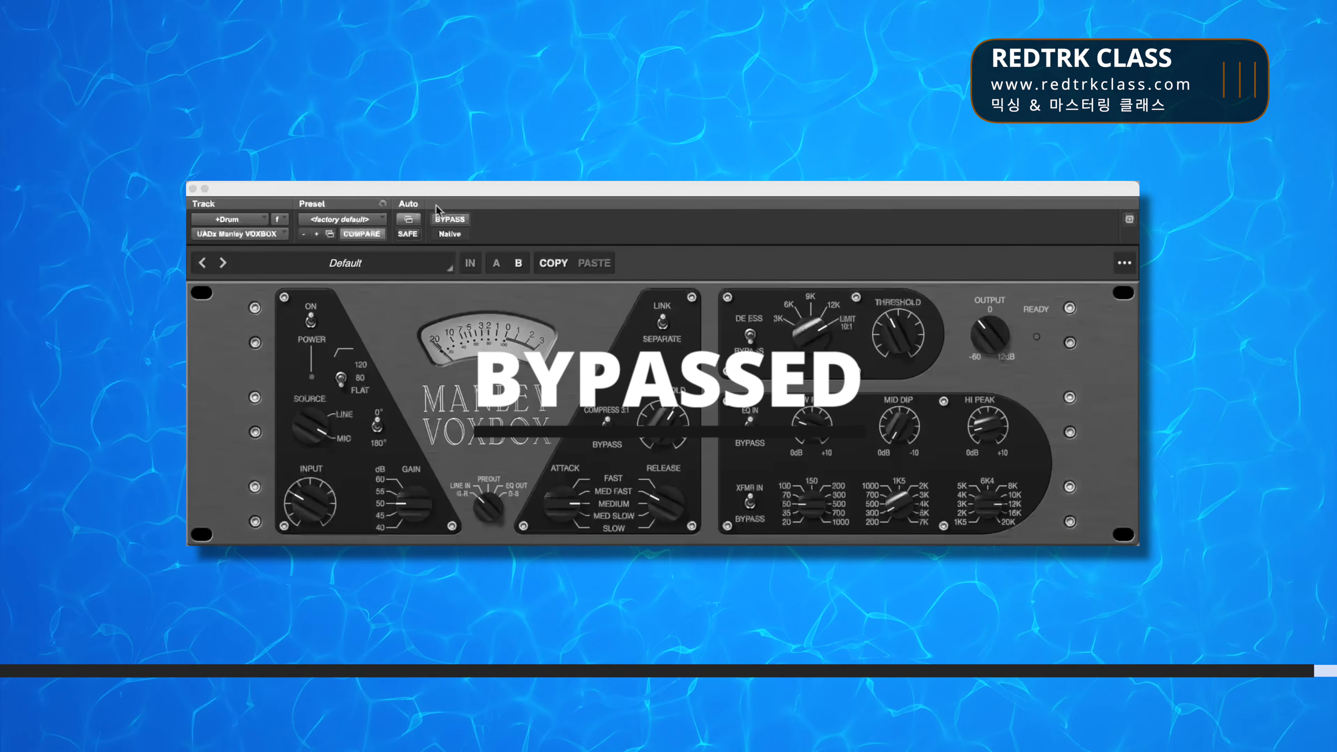
{"action": "left_click", "coordinate": [450, 219]}
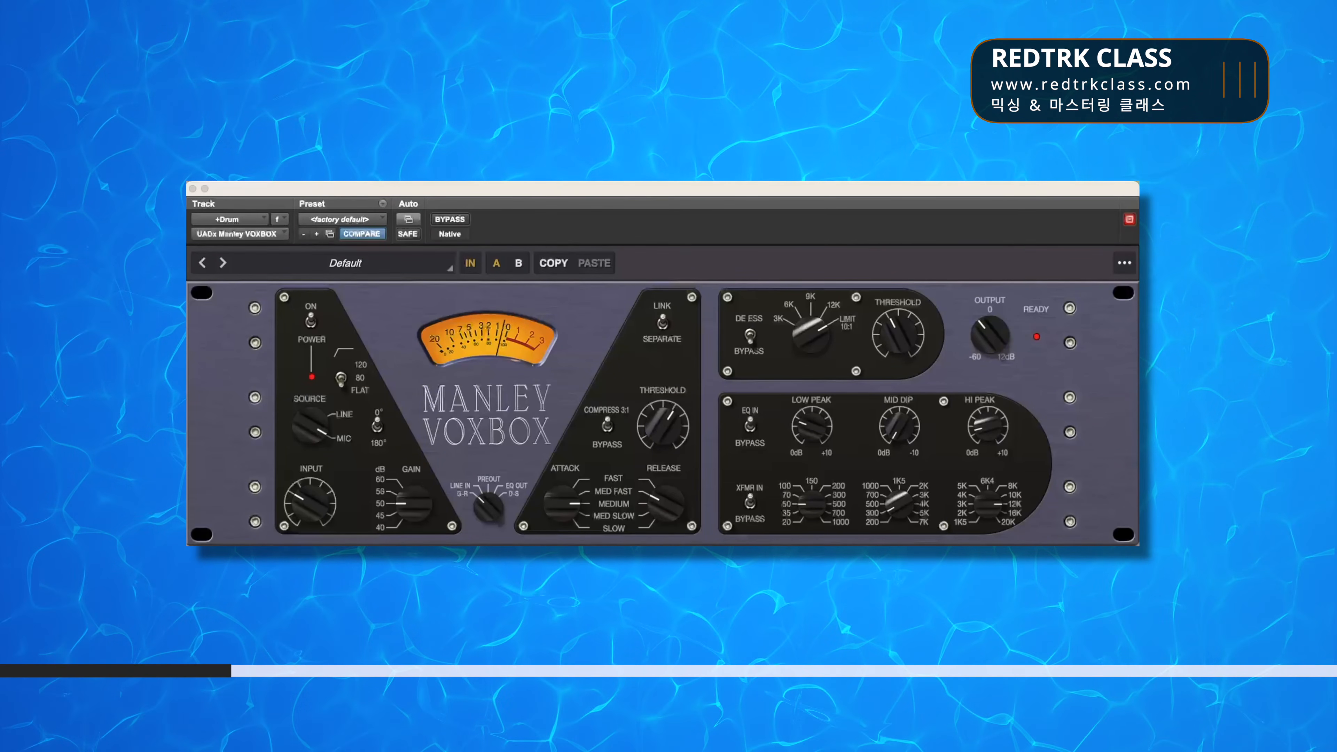